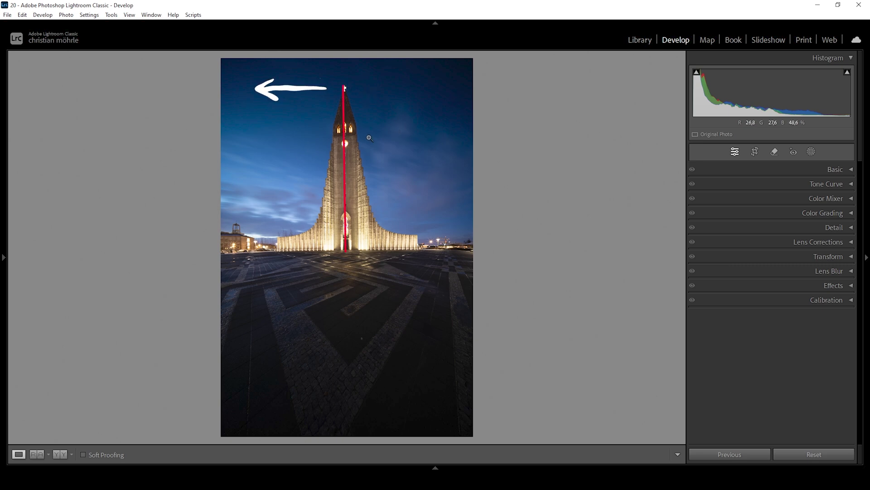
Correct the photo's perspective by setting the Horizontal transform to -24.
click(839, 258)
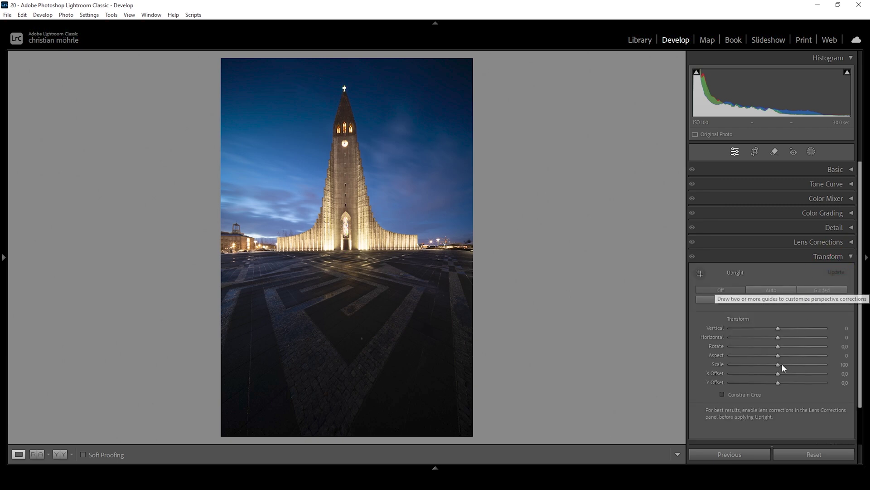
drag(778, 337, 779, 338)
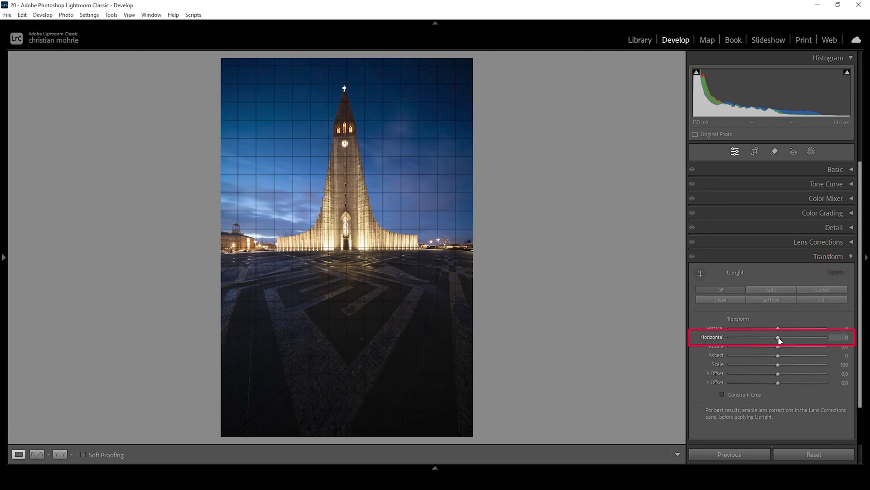
drag(778, 340, 767, 335)
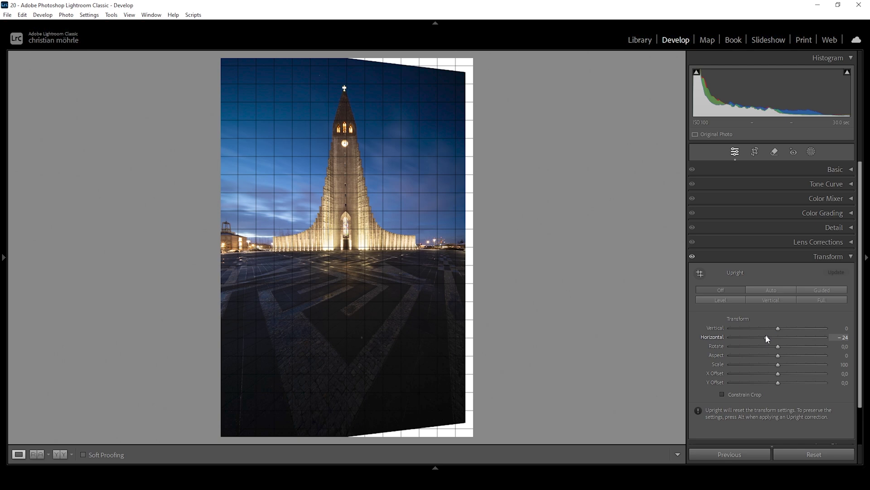
Straighten the photo to an angle of 0.76 and tighten the crop to trim most of the white edges.
click(755, 151)
drag(479, 56, 483, 57)
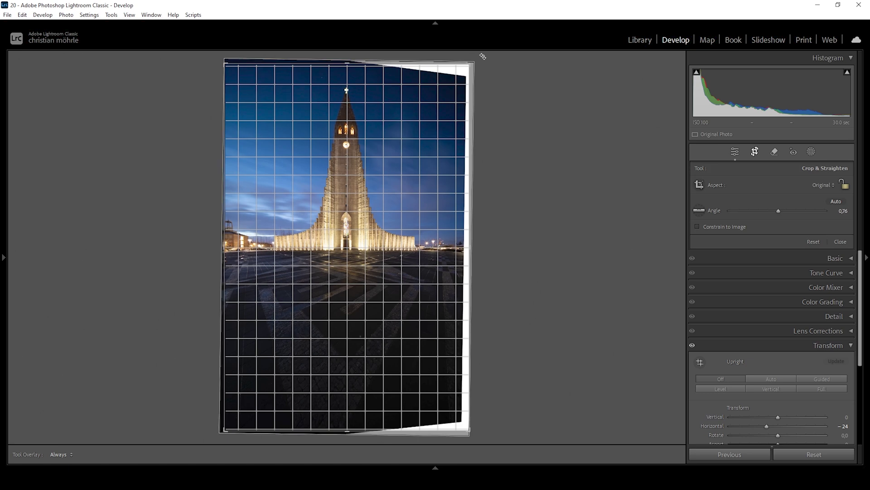
drag(483, 56, 482, 57)
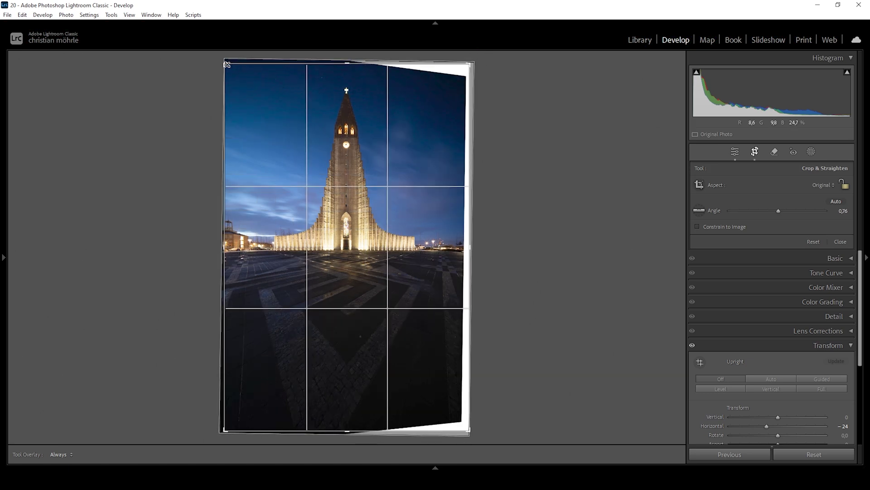
drag(227, 65, 231, 66)
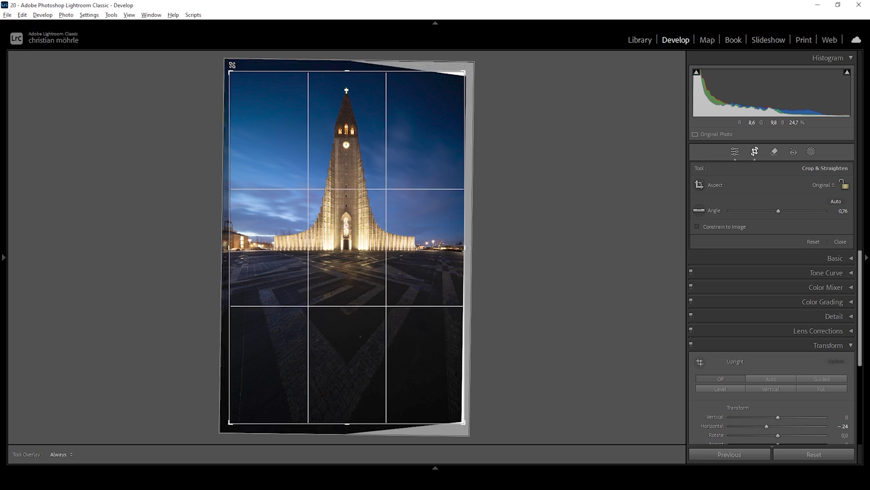
click(734, 152)
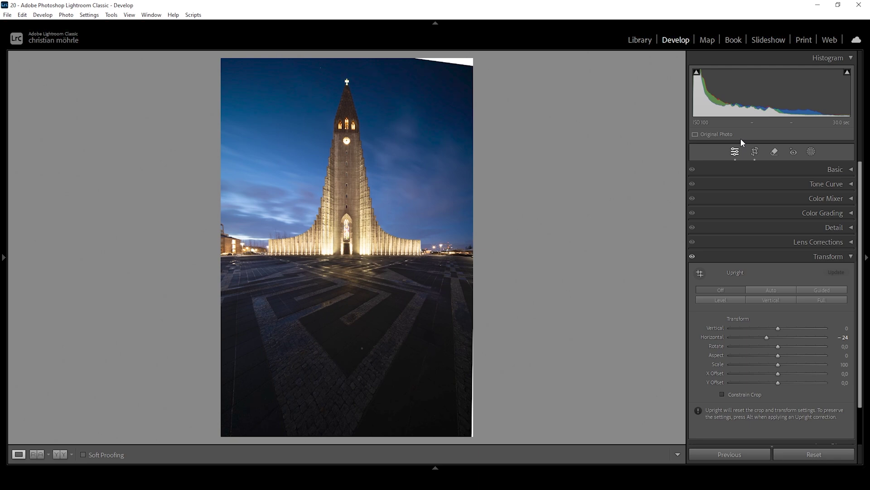
click(844, 260)
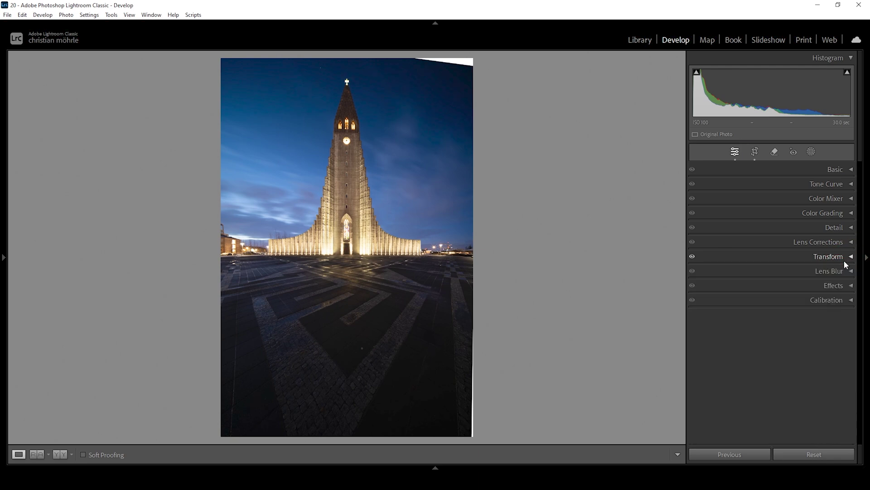
Change the photo's color profile to Adobe Landscape.
click(840, 170)
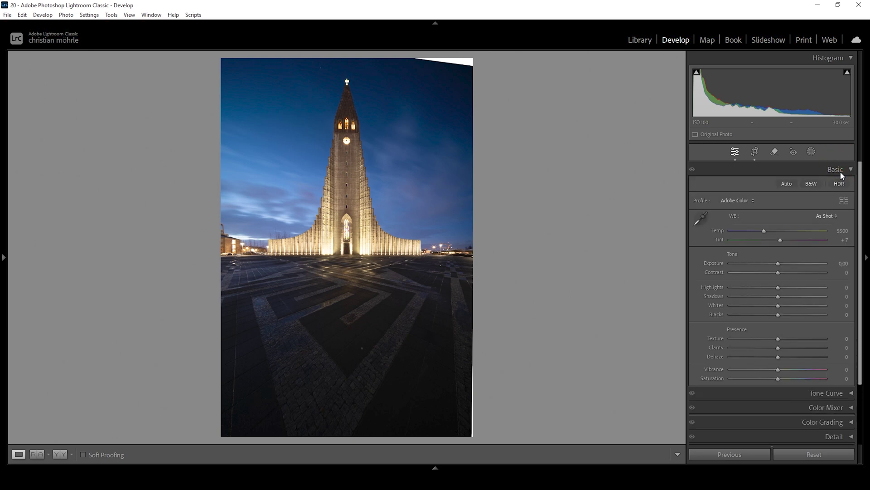
click(750, 200)
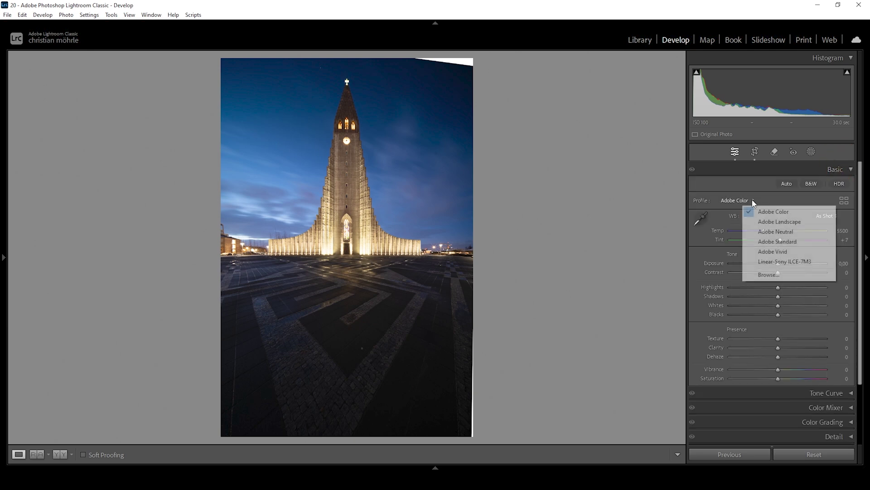
click(773, 221)
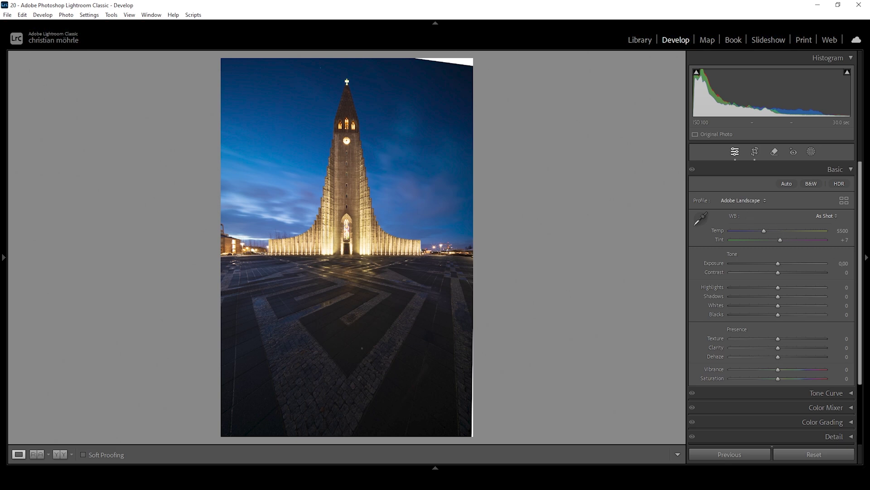
Set Exposure to +0.25, Highlights to -69, Shadows to +26, Whites to +19, Blacks to +31 and Texture to +6.
drag(778, 263, 780, 264)
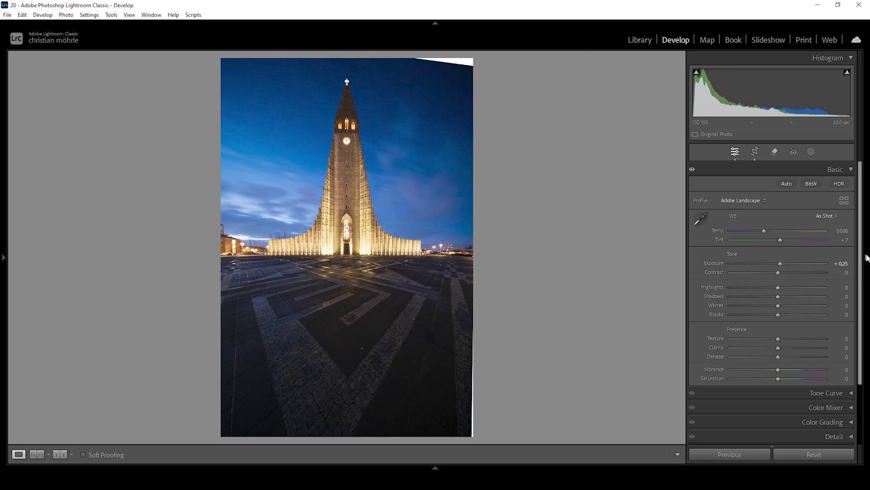
click(847, 73)
drag(777, 289, 744, 286)
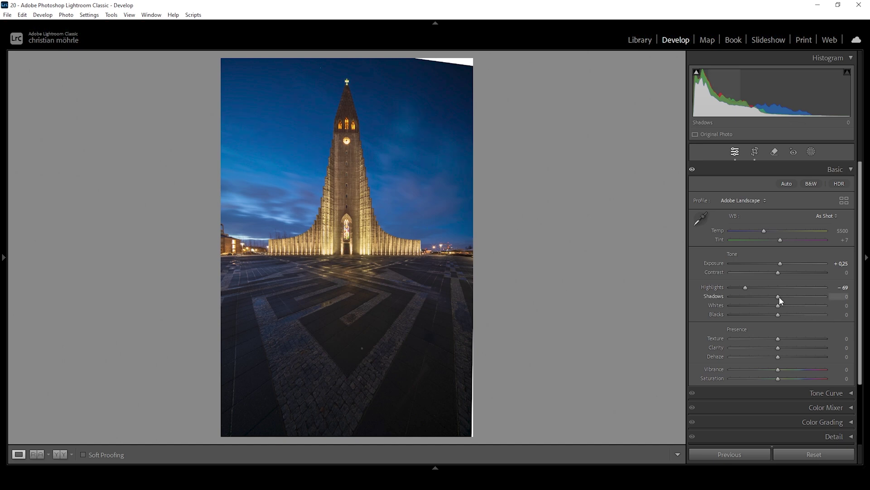
drag(779, 297, 782, 339)
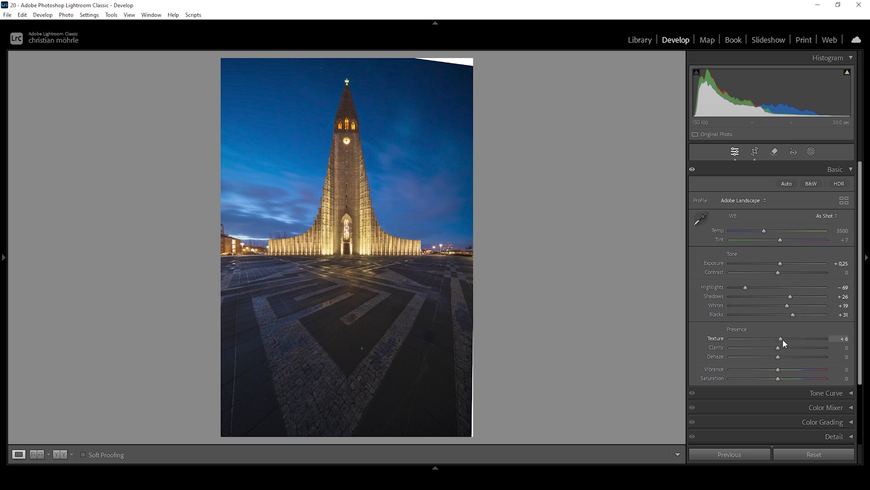
Set Clarity to +6, Dehaze to +5 and Vibrance to +6 for the whole photo.
drag(779, 352, 781, 349)
drag(780, 357, 780, 356)
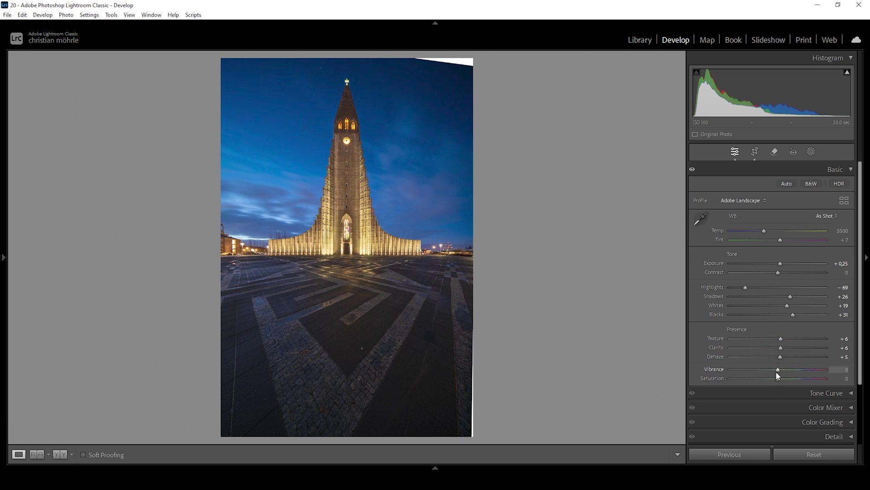
drag(777, 371, 780, 370)
Warm the white balance to a Temp of 6100 and compare the photo before and after the edits.
drag(765, 229, 771, 230)
click(62, 457)
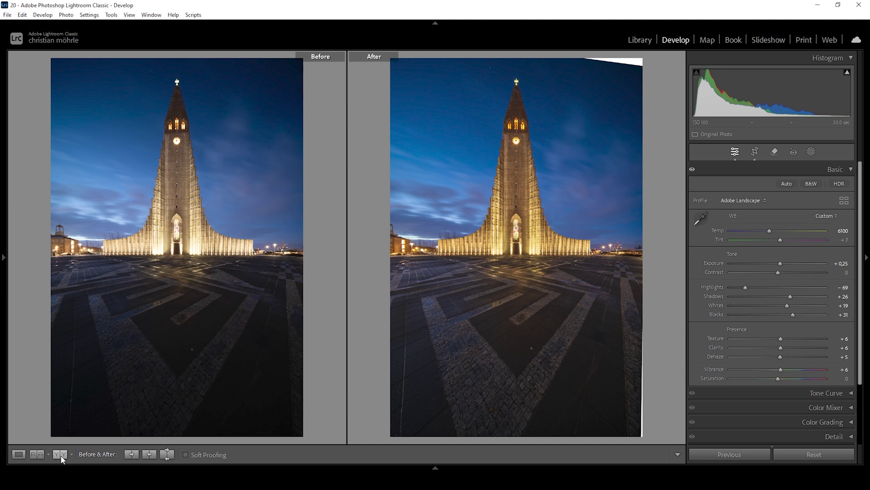
click(18, 454)
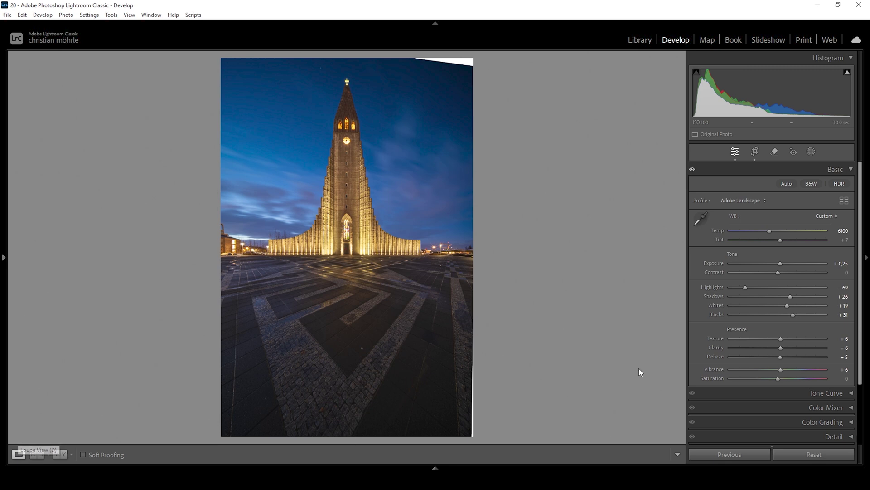
Create an automatic sky mask and set its Contrast to 10 and Temp to 33.
click(811, 153)
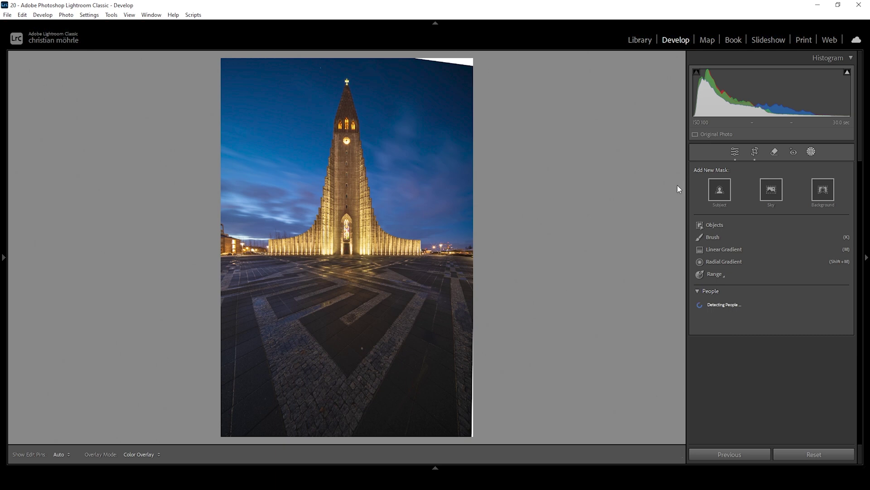
click(774, 189)
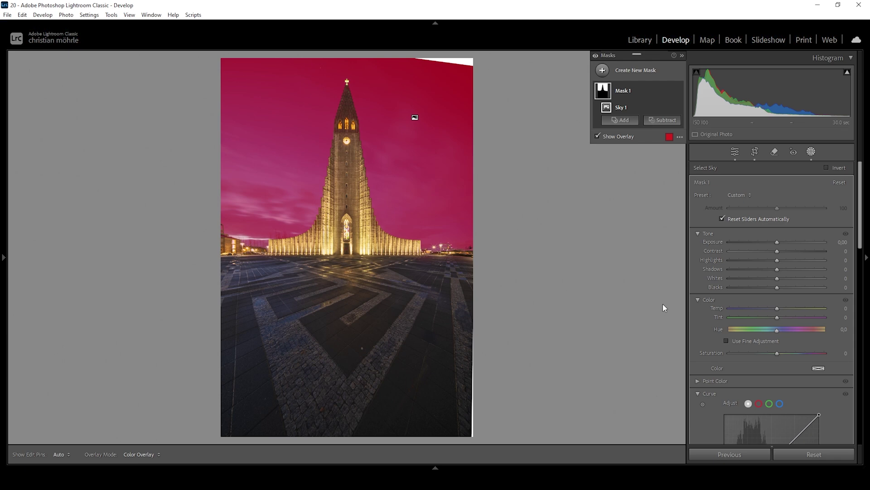
drag(777, 252, 783, 255)
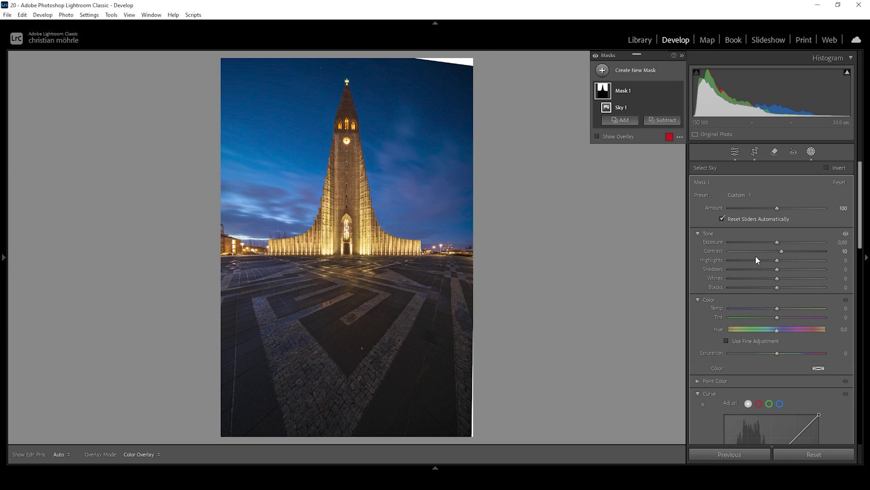
drag(774, 309, 794, 310)
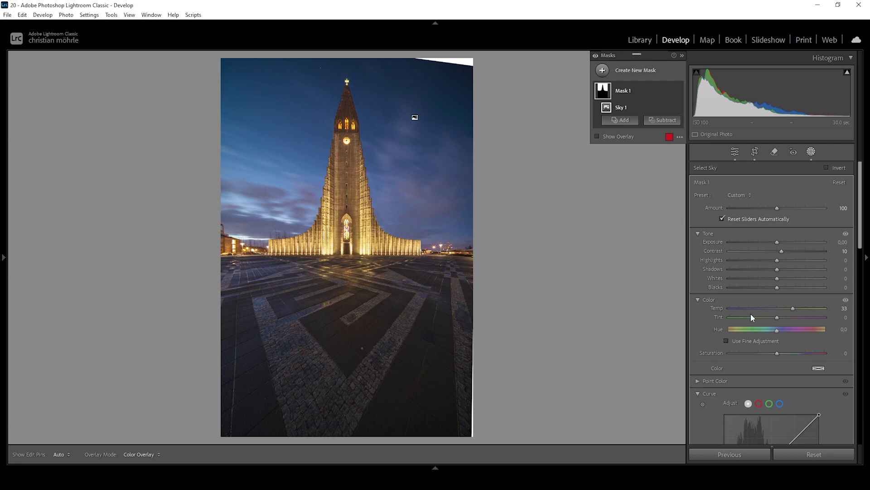
scroll(775, 358, down, 6)
drag(779, 311, 787, 311)
scroll(801, 353, up, 10)
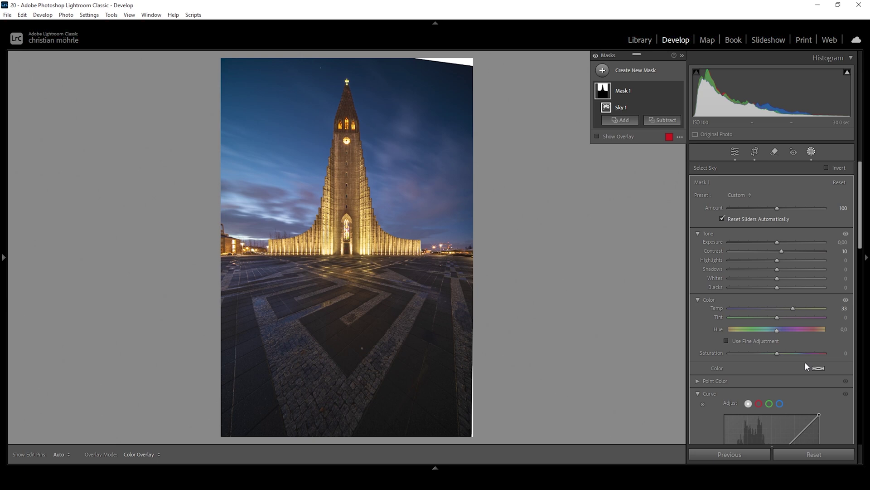
Add a new linear gradient mask slanting from the upper sky down to the base of the church.
click(602, 69)
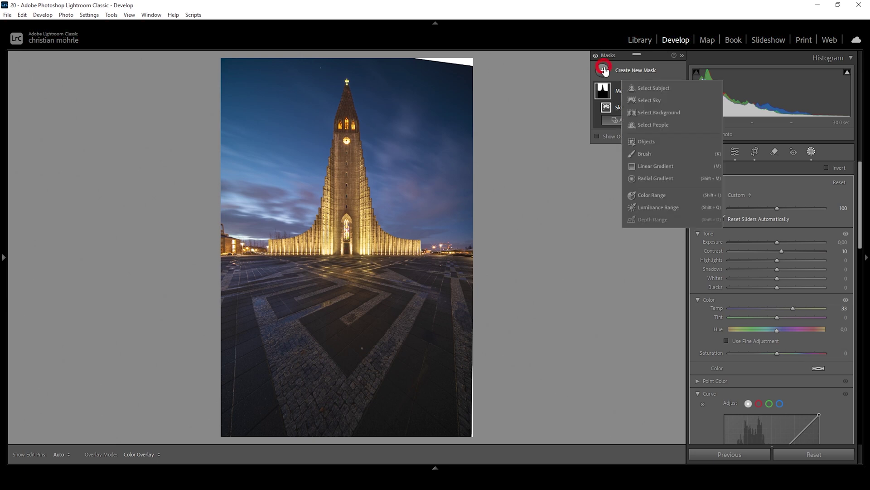
click(658, 164)
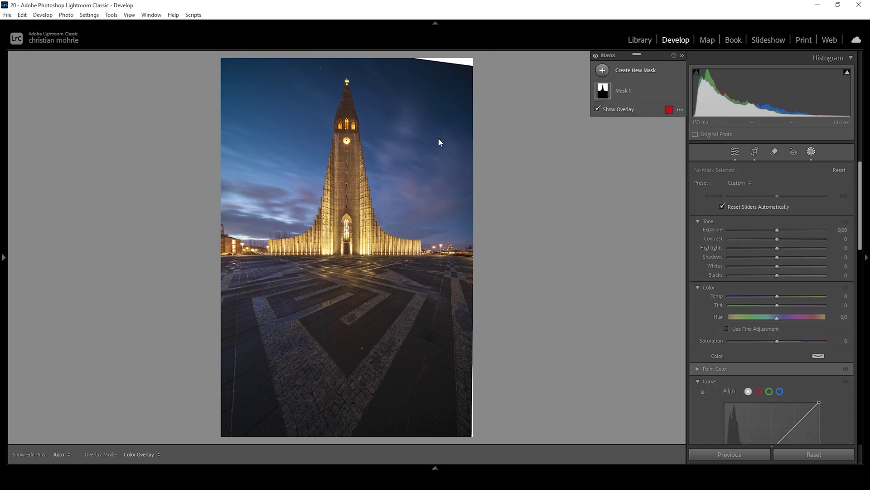
drag(375, 89, 339, 220)
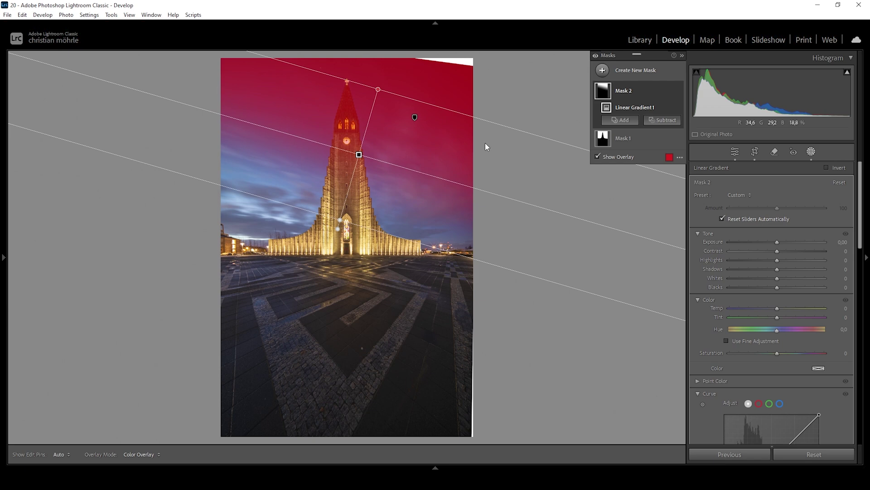
Subtract the automatically selected subject from the gradient mask and set the mask's Exposure to -0.15.
click(662, 120)
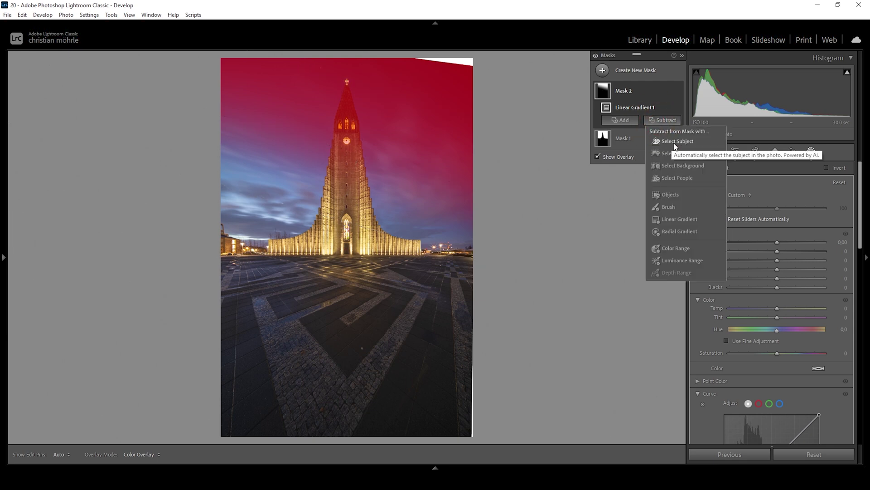
click(677, 141)
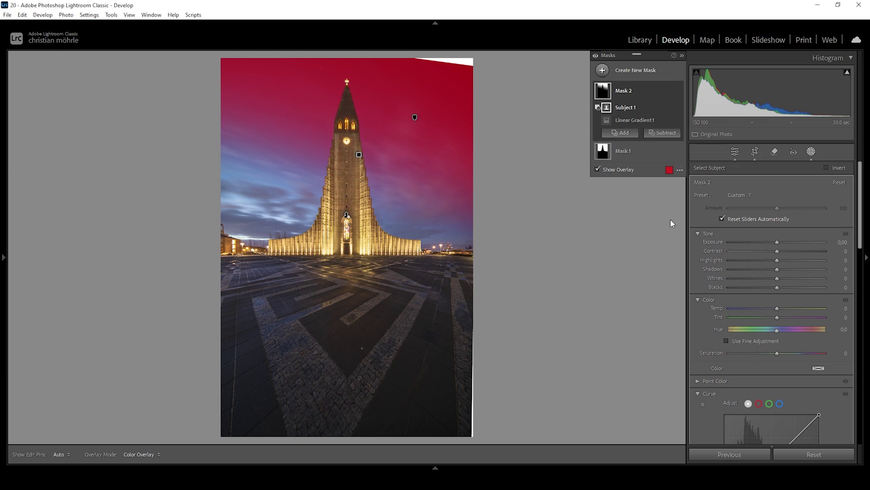
click(776, 243)
drag(777, 243, 775, 244)
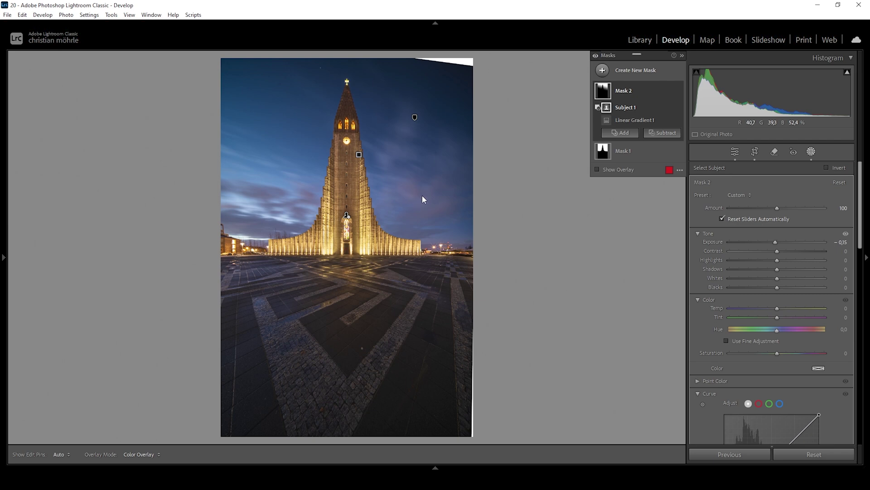
Add another linear gradient mask, slanted and fading upward from the horizon to the church's clock.
click(602, 70)
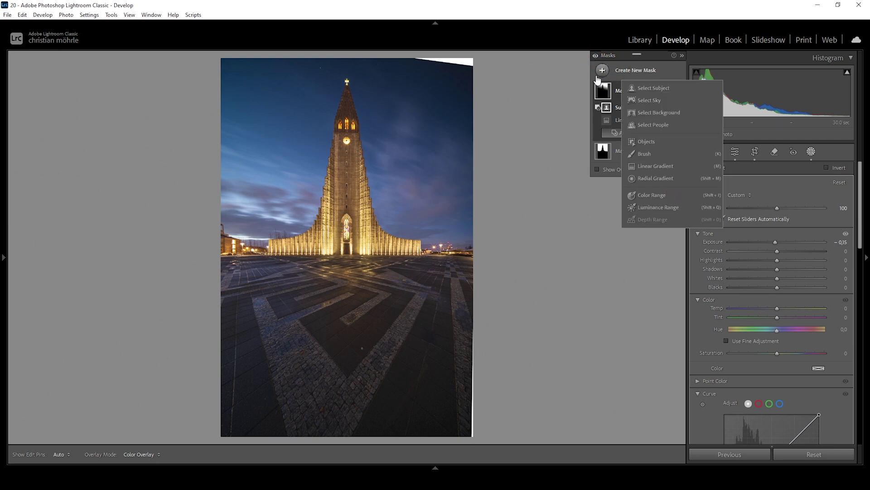
click(650, 166)
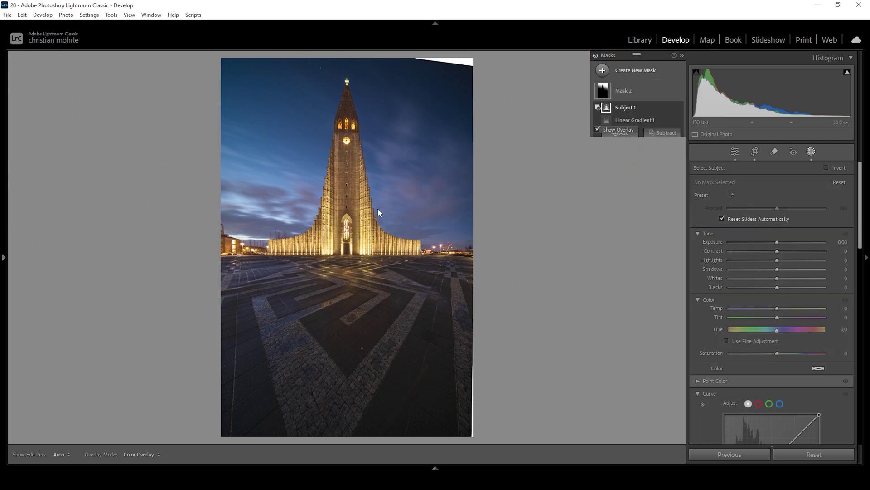
drag(320, 201, 325, 135)
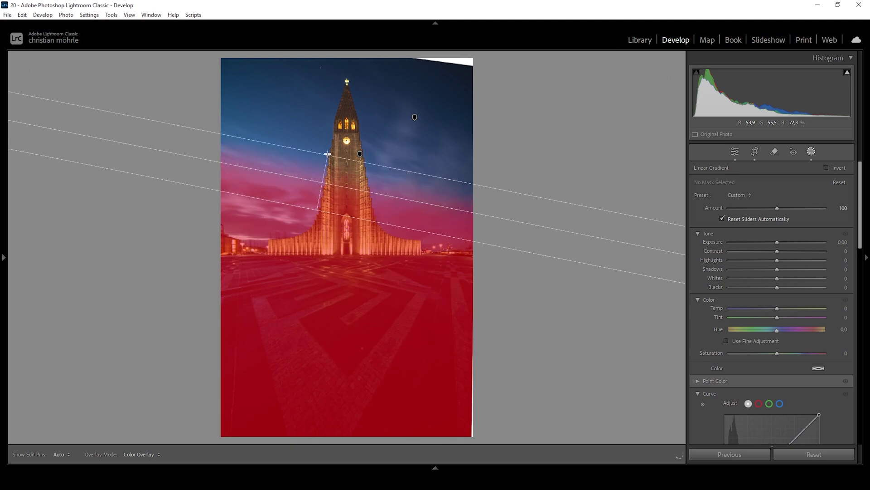
drag(317, 216, 315, 229)
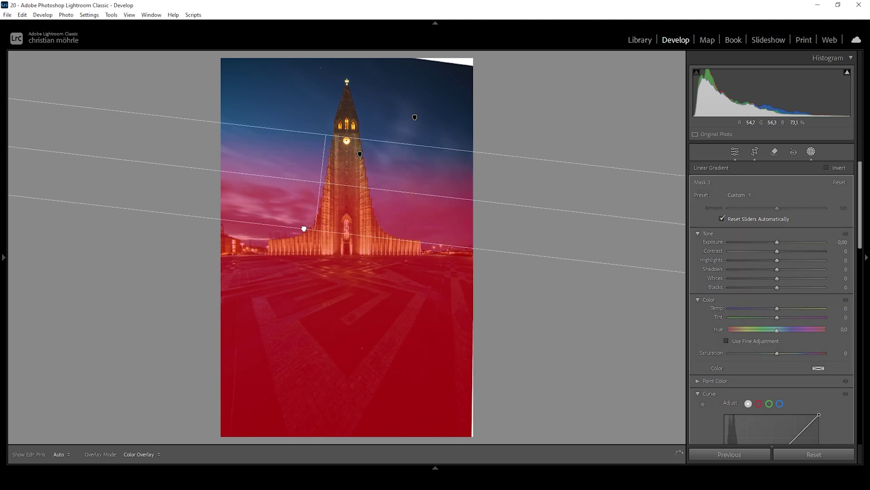
click(330, 133)
drag(314, 229, 309, 239)
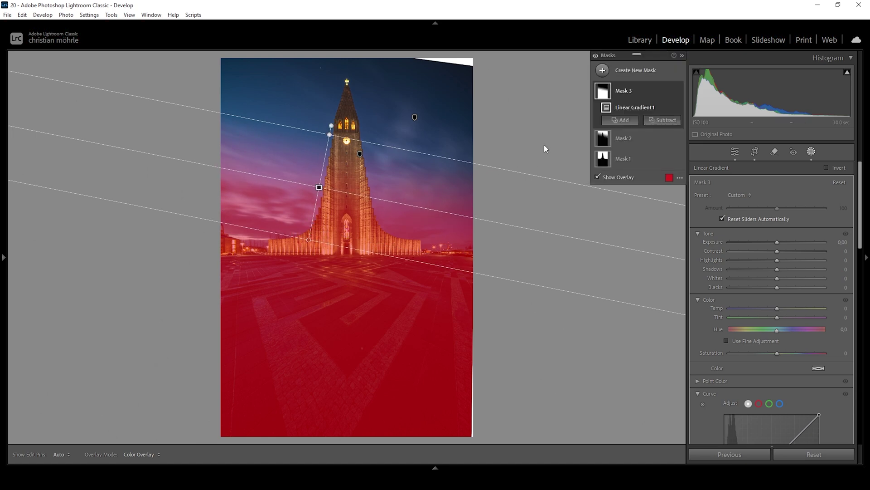
Intersect the newest linear gradient mask with an automatic sky selection.
click(670, 92)
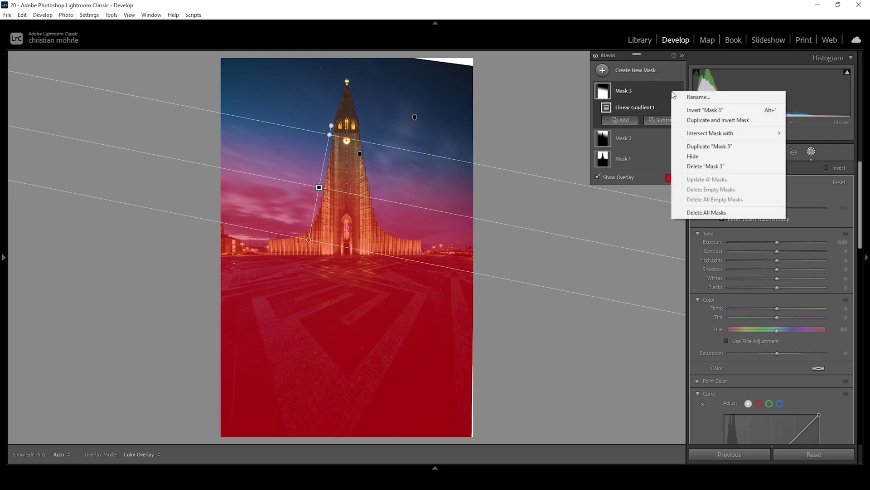
mouse_move(708, 134)
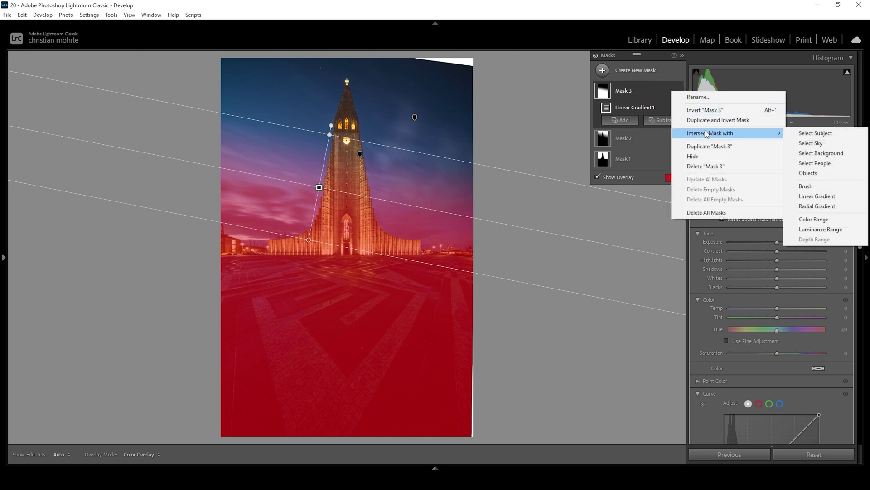
click(833, 144)
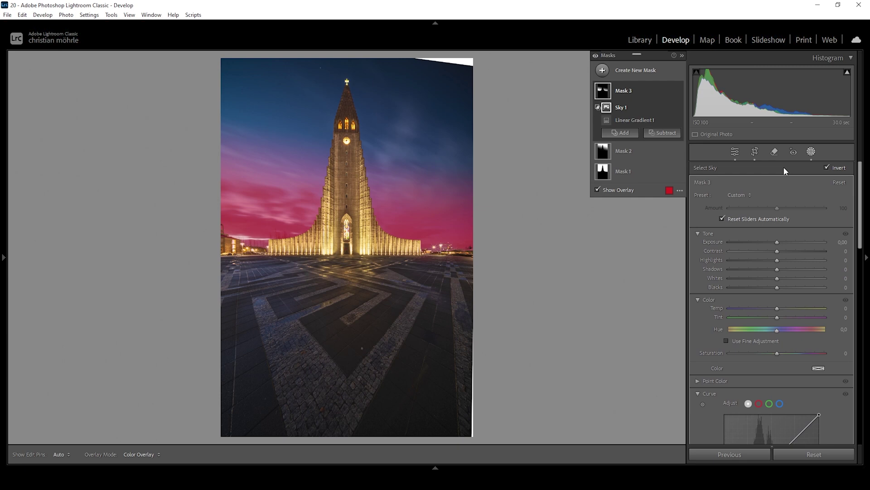
Set the lower sky mask's Exposure to 0.40, Whites to 29, Blacks to 27, Temp to 93, Tint to 8 and Saturation to 70.
drag(779, 241, 783, 240)
drag(778, 278, 787, 280)
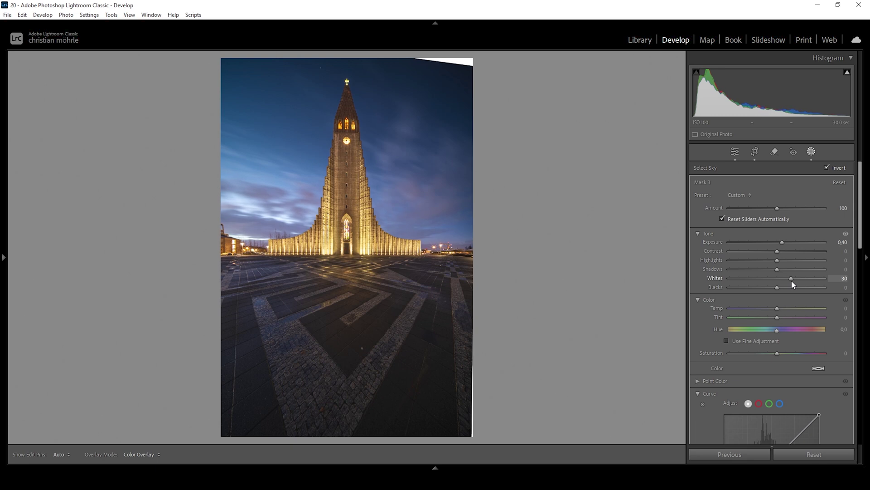
drag(784, 281, 791, 286)
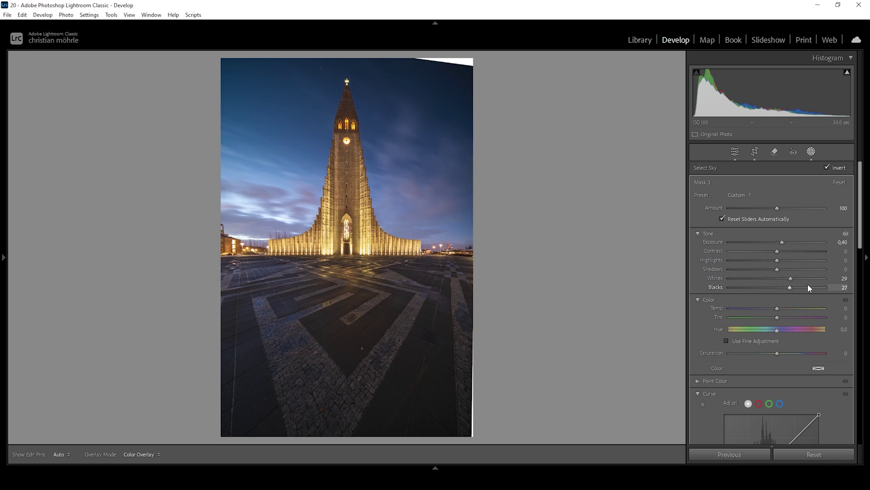
drag(793, 289, 780, 319)
drag(781, 356, 779, 354)
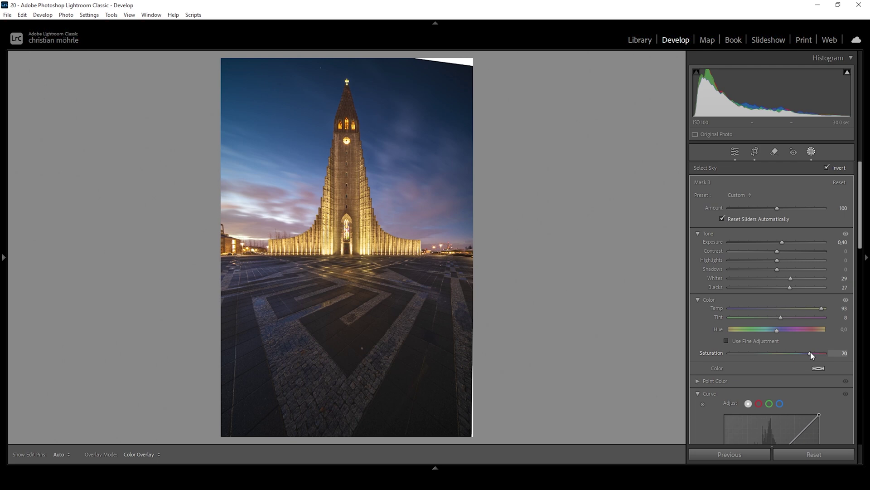
drag(811, 353, 811, 353)
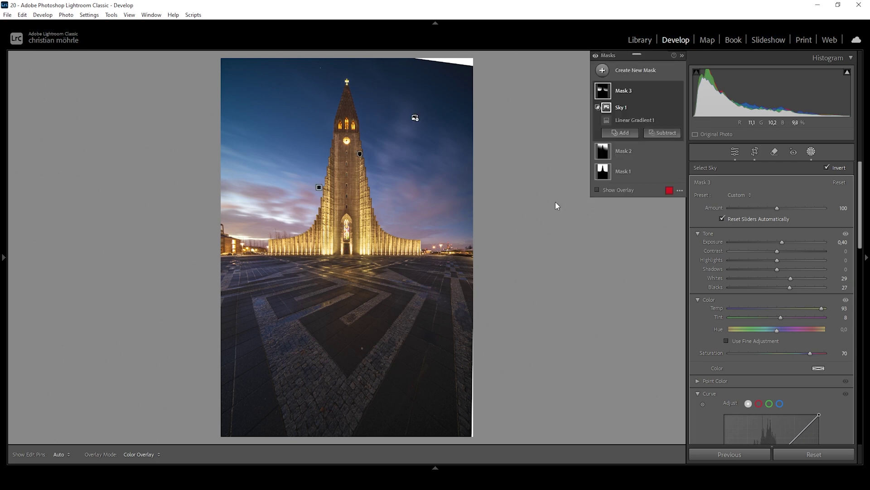
Create an automatic subject mask for the church and set its Contrast to 15, Highlights to -26 and Shadows to 30.
click(603, 71)
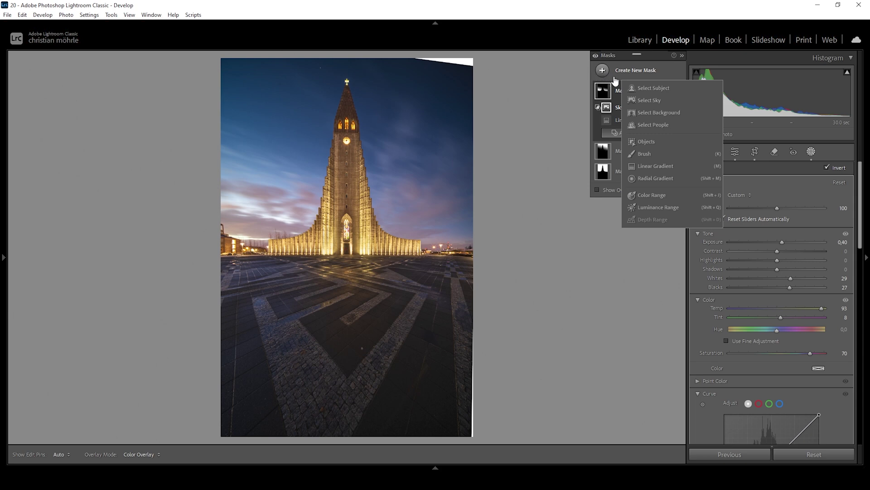
click(651, 89)
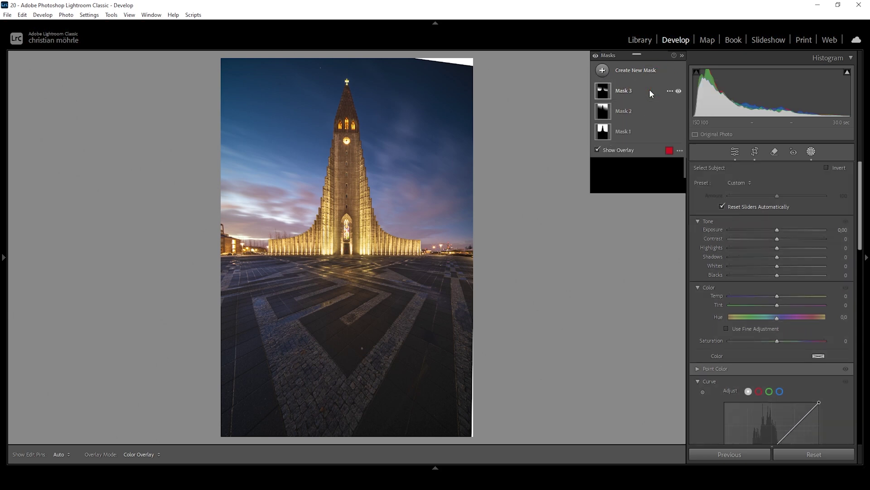
drag(776, 252, 779, 273)
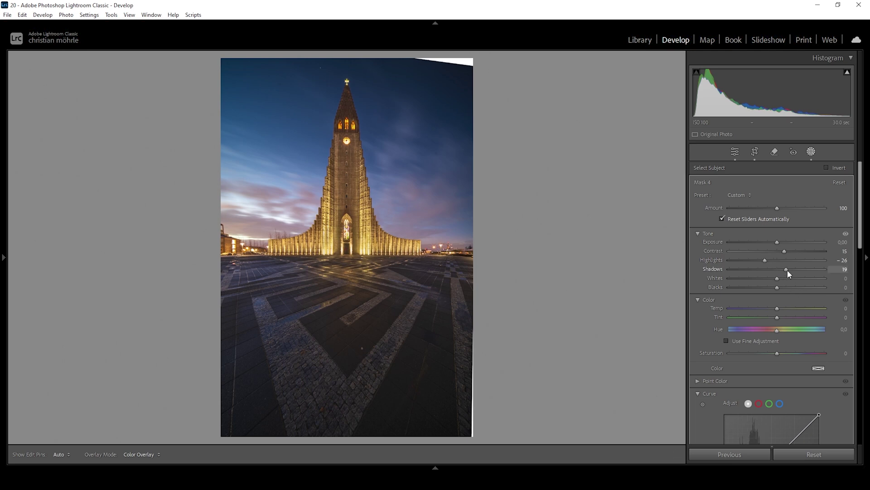
drag(791, 270, 792, 272)
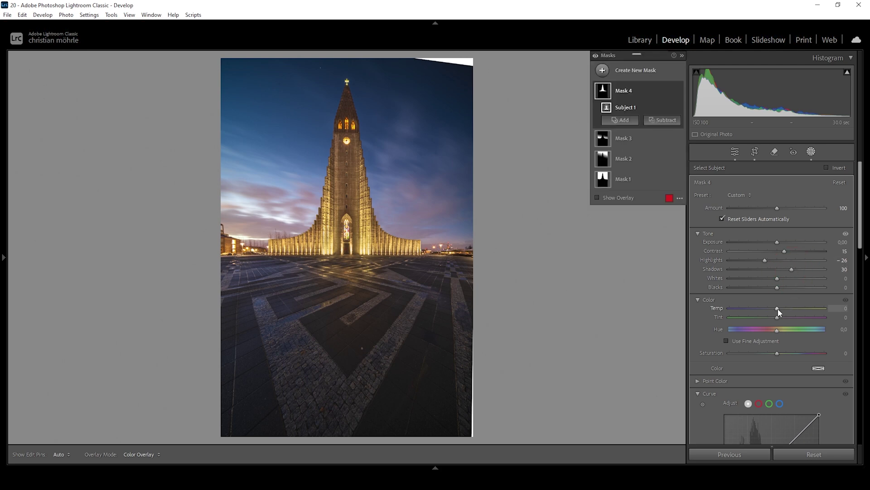
Set the church mask's Temp to -12, Saturation to -10, Texture to 7 and Clarity to 7.
drag(778, 309, 773, 309)
drag(778, 352, 772, 353)
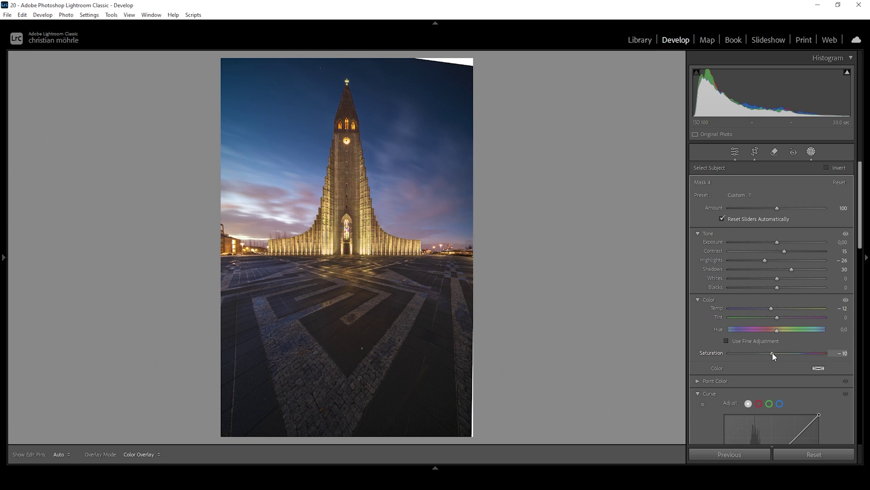
drag(773, 353, 772, 353)
scroll(807, 372, down, 2)
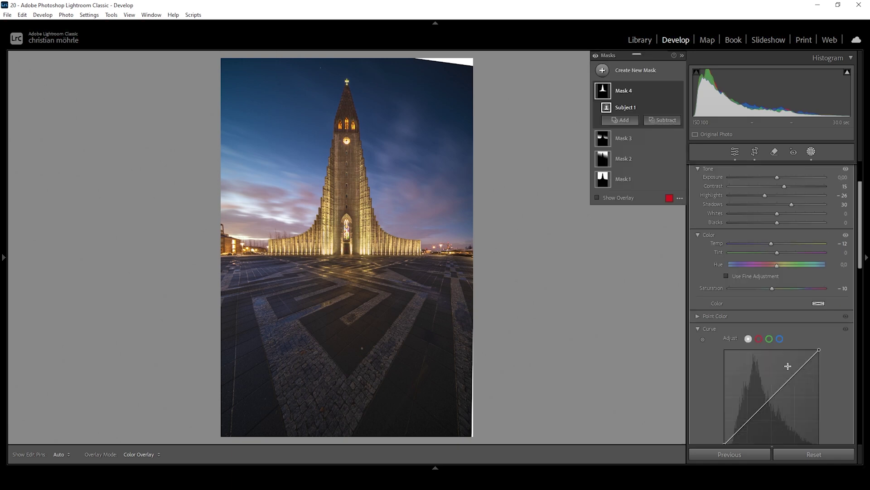
scroll(802, 348, down, 4)
drag(777, 366, 779, 366)
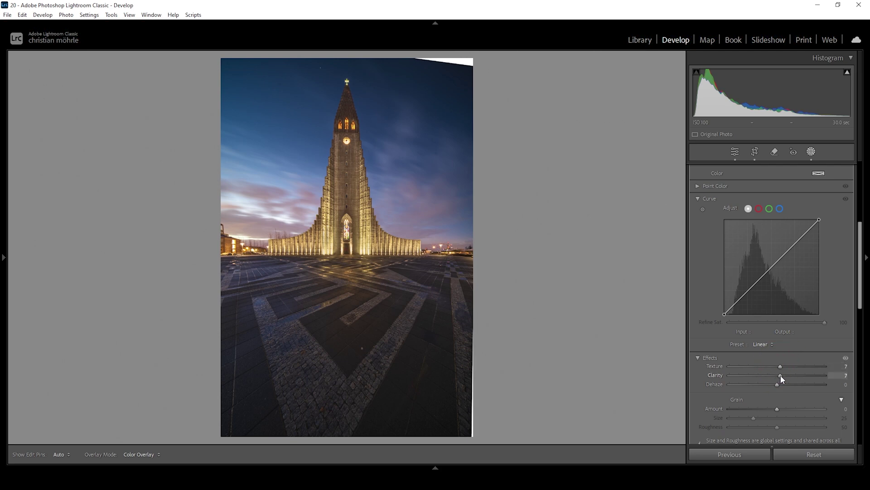
drag(776, 378, 776, 378)
Create another subject mask and subtract a linear gradient fading upward from below the clock, leaving only the spire masked.
click(602, 71)
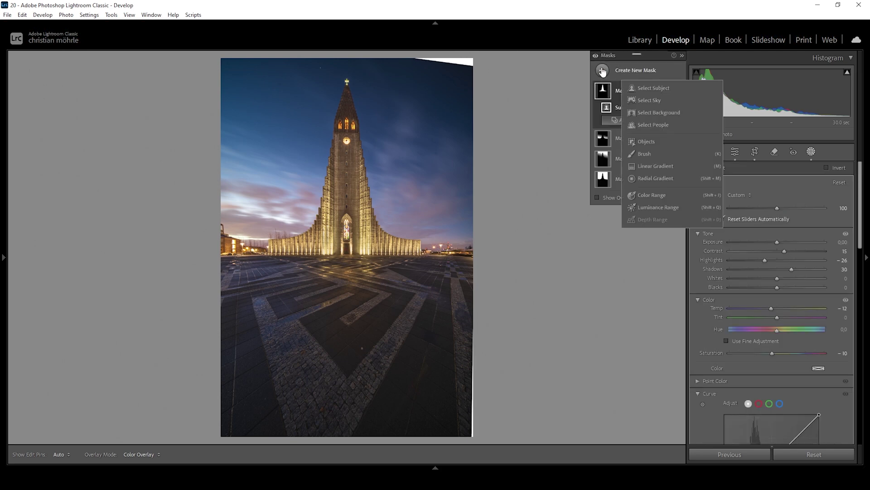
click(653, 88)
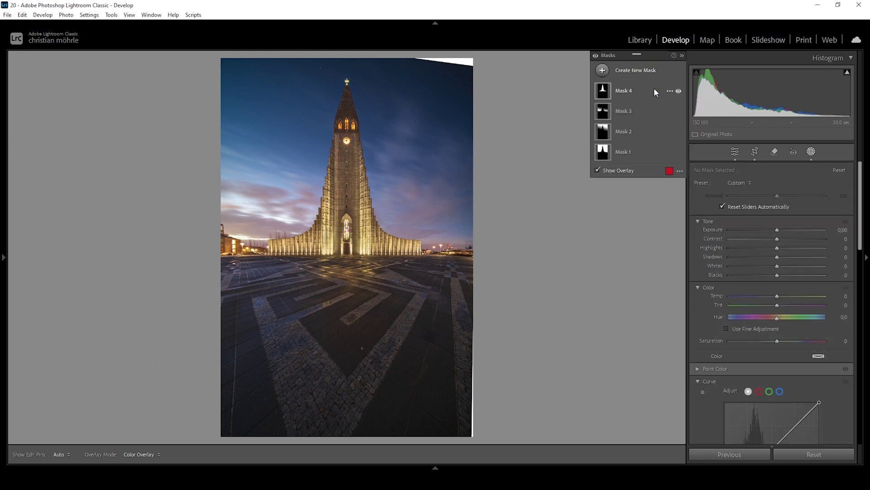
click(662, 121)
key(Escape)
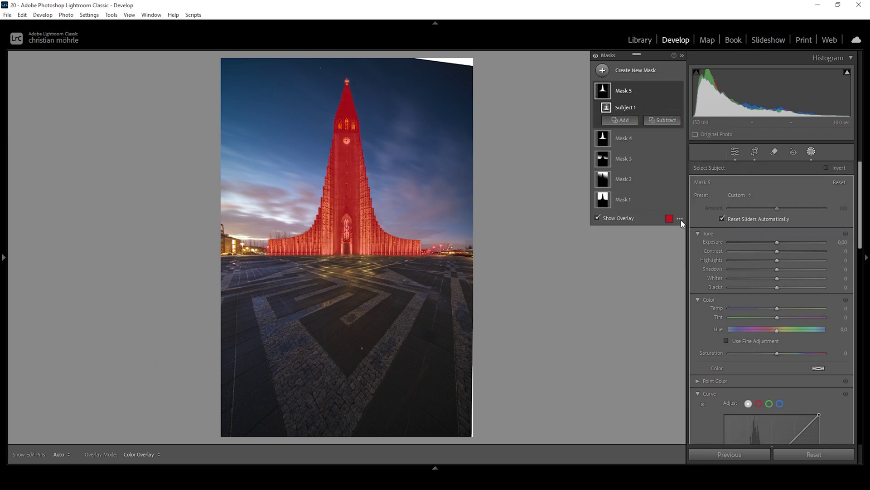
drag(340, 160, 347, 94)
drag(350, 71, 349, 75)
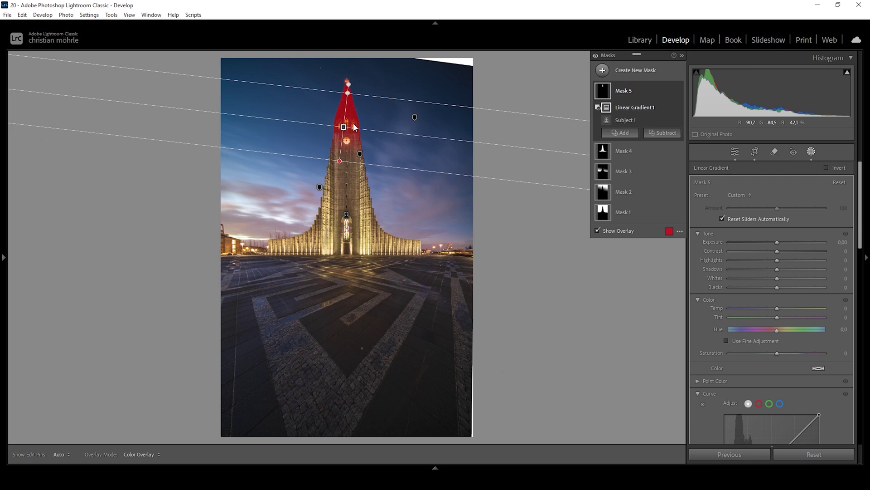
Darken the church's spire by setting its mask's Exposure to -0.50.
drag(777, 242, 771, 240)
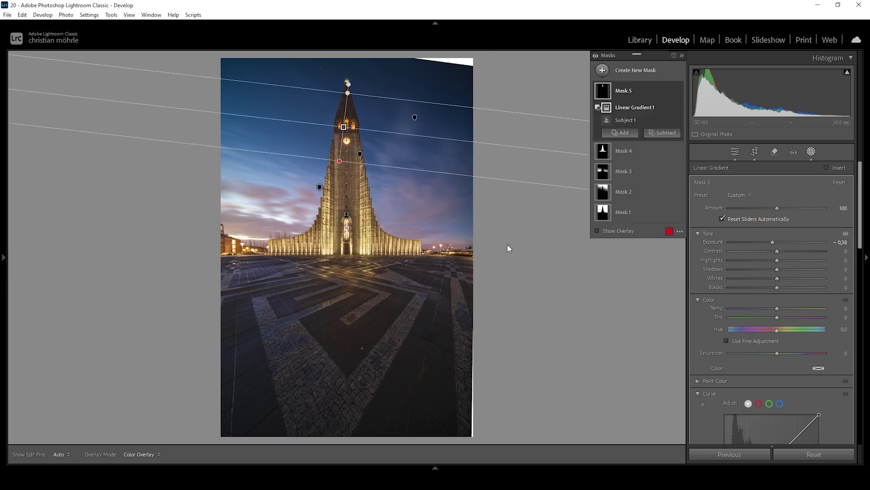
drag(772, 242, 770, 242)
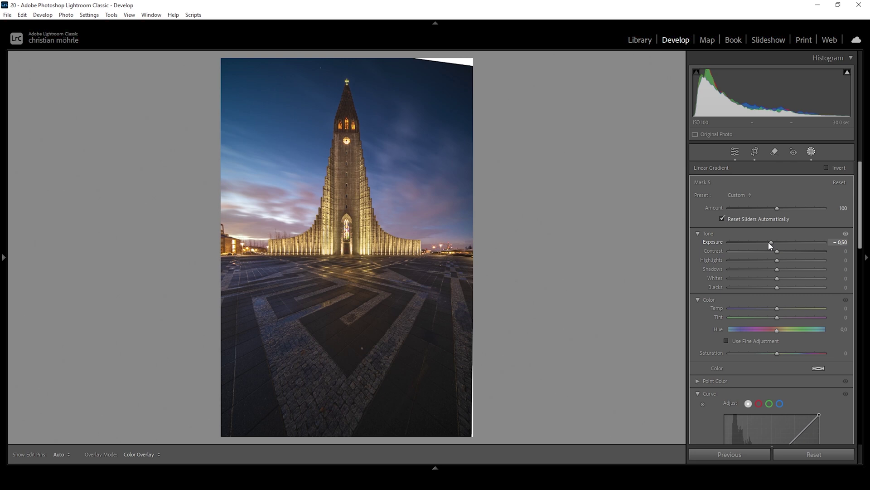
drag(768, 241, 767, 244)
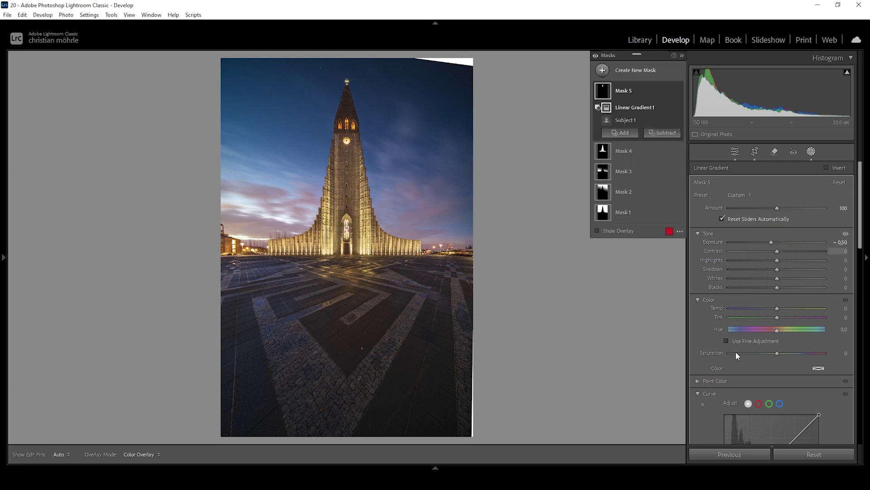
Create a horizontal linear gradient mask covering the plaza and fading out at the base of the church.
click(604, 73)
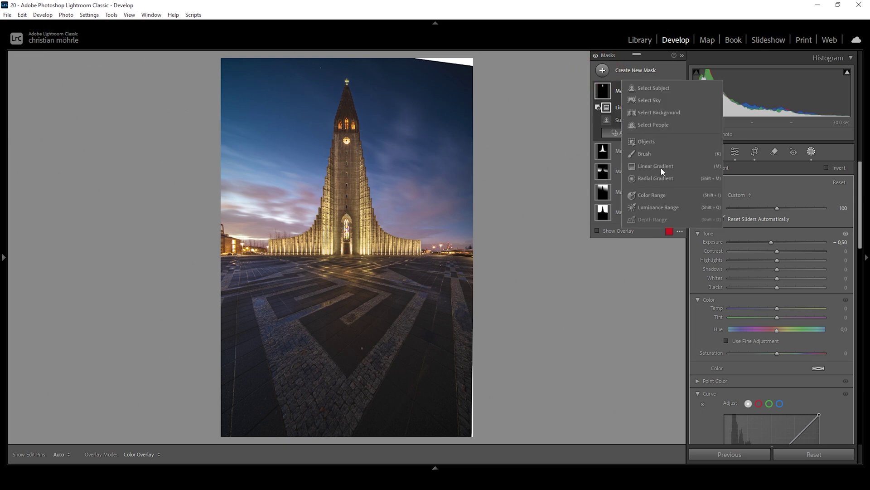
click(667, 167)
drag(348, 279, 353, 251)
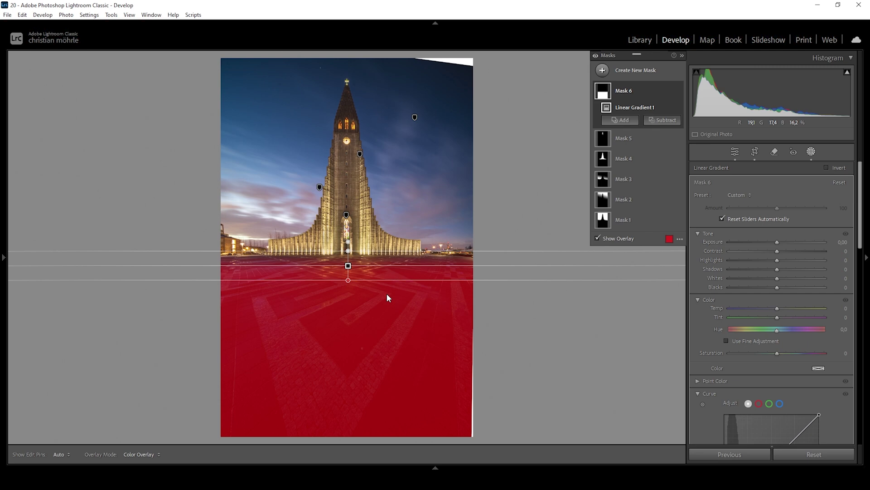
Set the plaza mask's Clarity to 18, raise its Texture slightly, and set its Contrast to 16.
scroll(861, 207, down, 1)
drag(861, 208, 861, 227)
scroll(742, 289, down, 5)
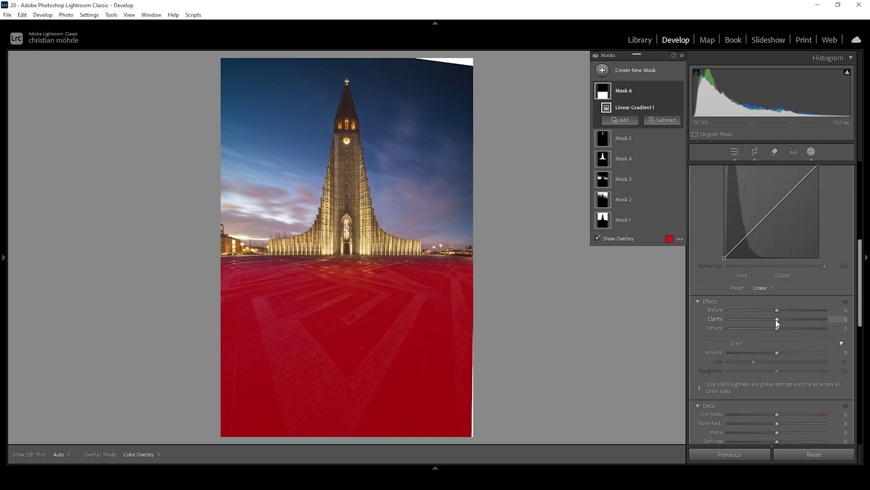
key(shift+w)
drag(777, 320, 785, 320)
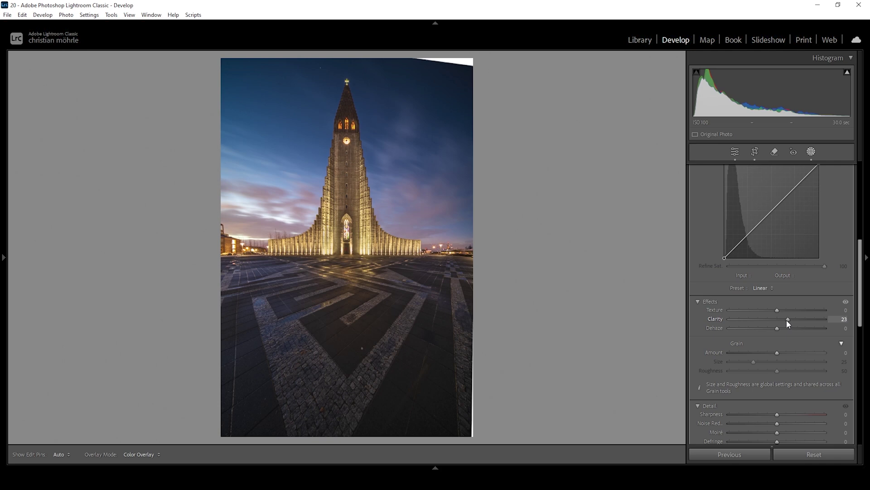
drag(786, 320, 784, 320)
key(shift+w)
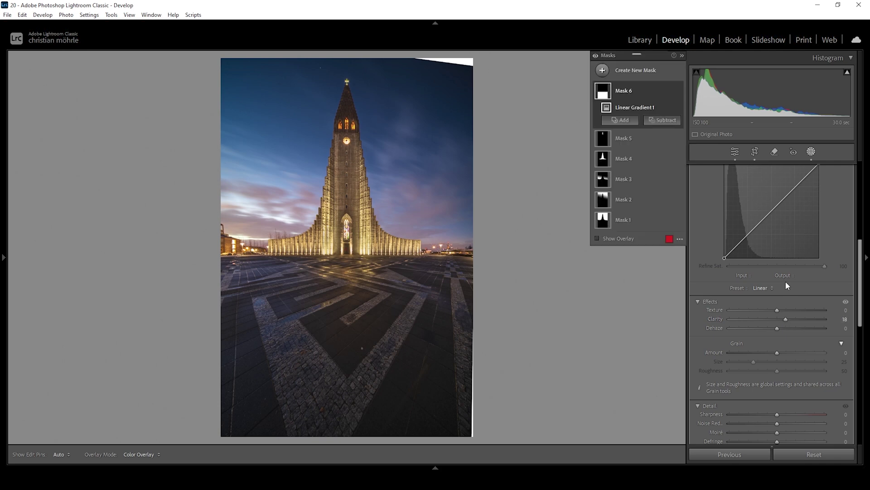
drag(778, 308, 785, 308)
scroll(776, 272, up, 10)
drag(777, 252, 786, 255)
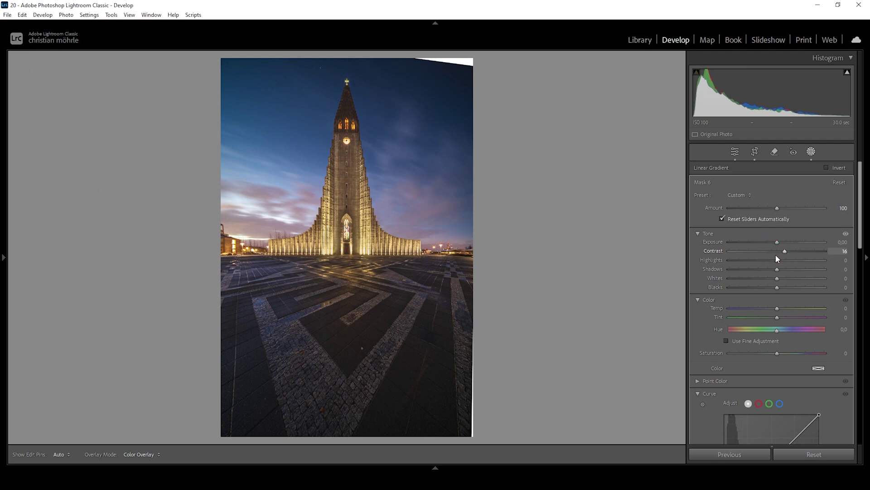
Create a radial gradient mask centred on the plaza before the church and subtract a linear gradient covering everything above the horizon.
click(601, 71)
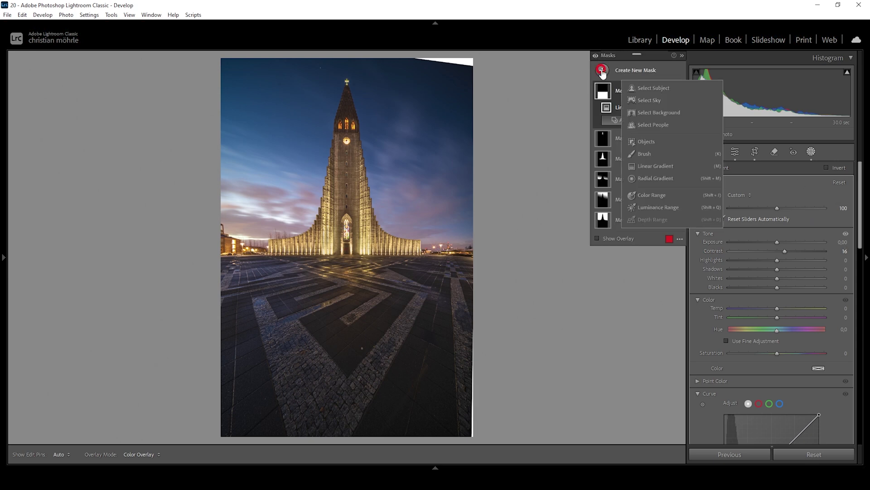
click(655, 177)
drag(332, 285, 348, 269)
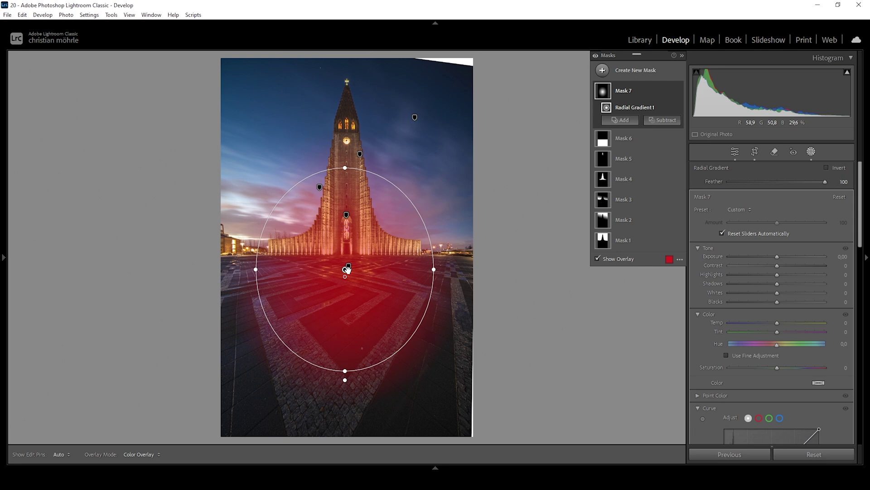
click(674, 122)
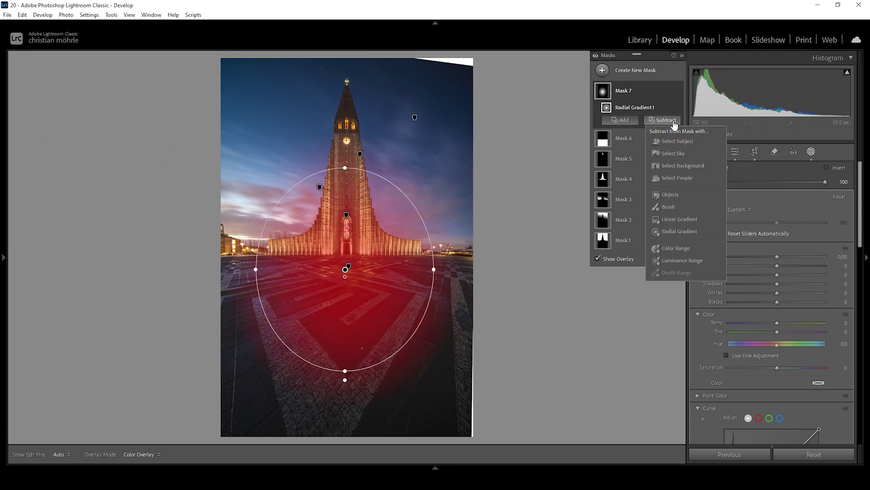
click(693, 217)
mouse_move(345, 255)
mouse_down()
mouse_move(346, 268)
mouse_move(345, 252)
mouse_up()
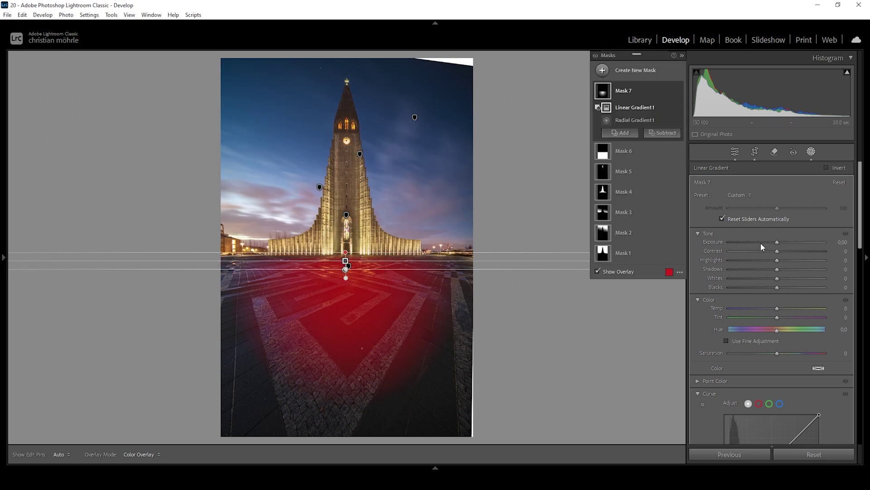
Set the radial plaza mask's Exposure to 0.27, Shadows to 7, Whites to 21 and Temp to 10, and enlarge its radial gradient.
drag(777, 244, 788, 279)
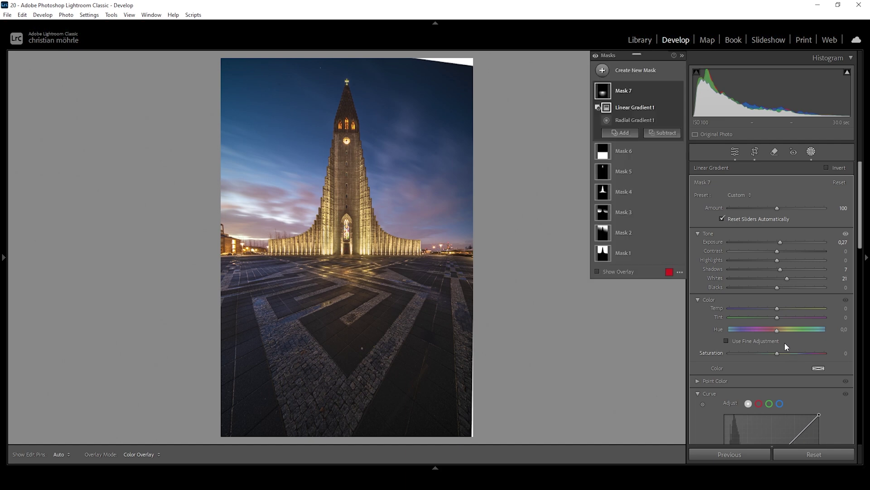
drag(778, 310, 782, 308)
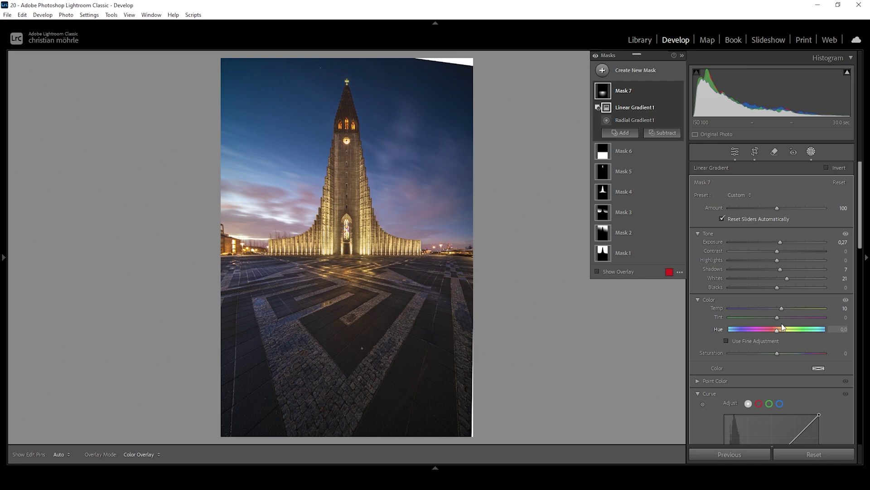
click(628, 120)
drag(345, 371, 346, 389)
drag(368, 264, 369, 254)
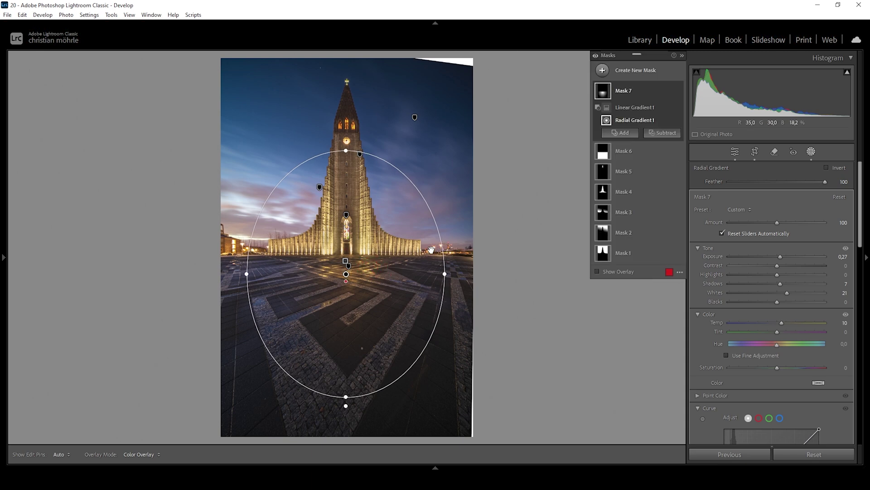
Compare the photo with all masks off and on, and return to the global Basic adjustments.
click(596, 56)
click(595, 56)
click(735, 153)
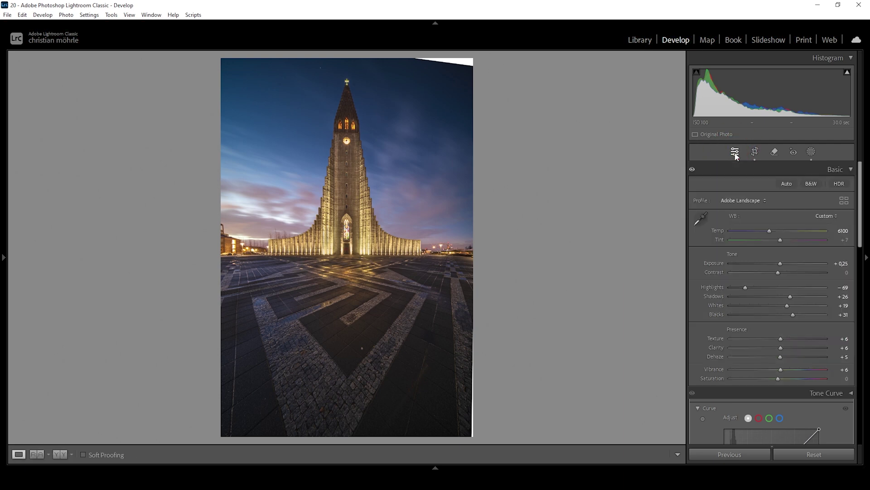
In the Color Mixer, set the Yellow hue to -58 and shift the Blue hue slightly toward aqua.
click(836, 170)
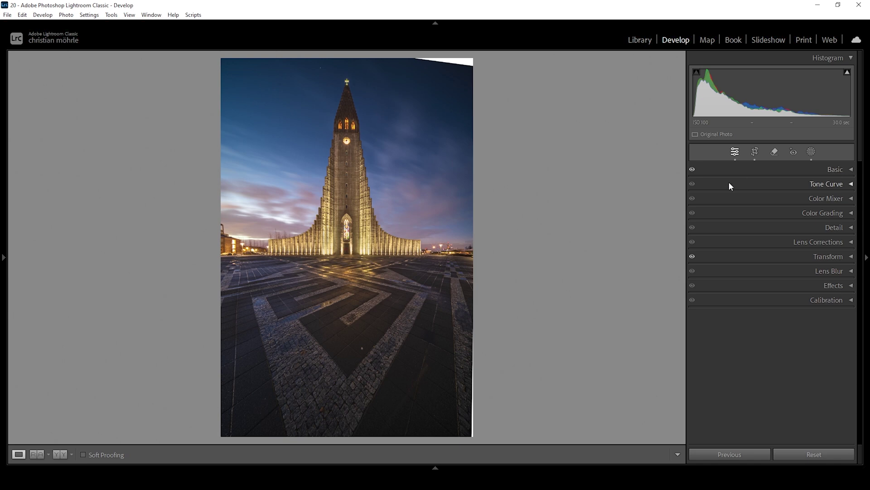
click(839, 199)
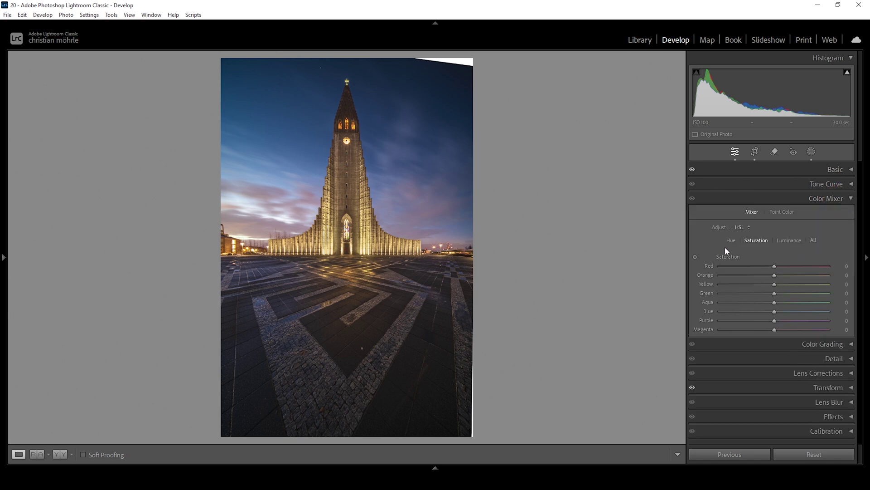
click(731, 241)
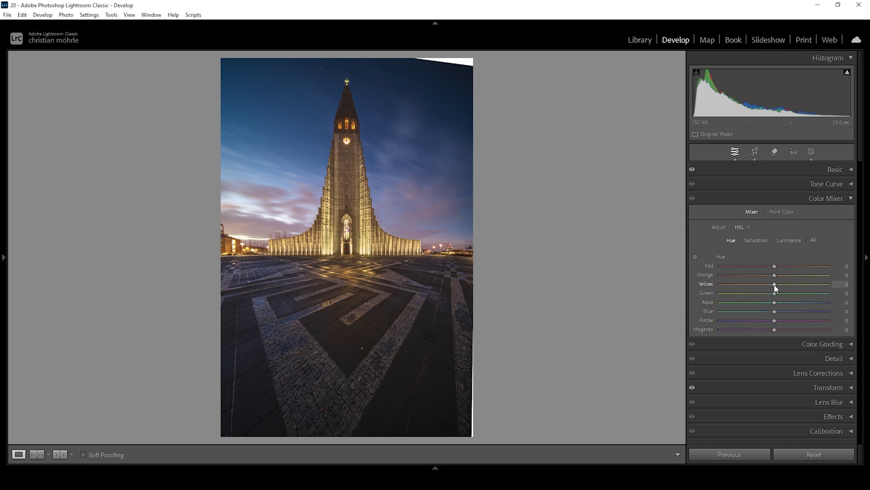
drag(775, 285, 758, 286)
drag(754, 285, 742, 285)
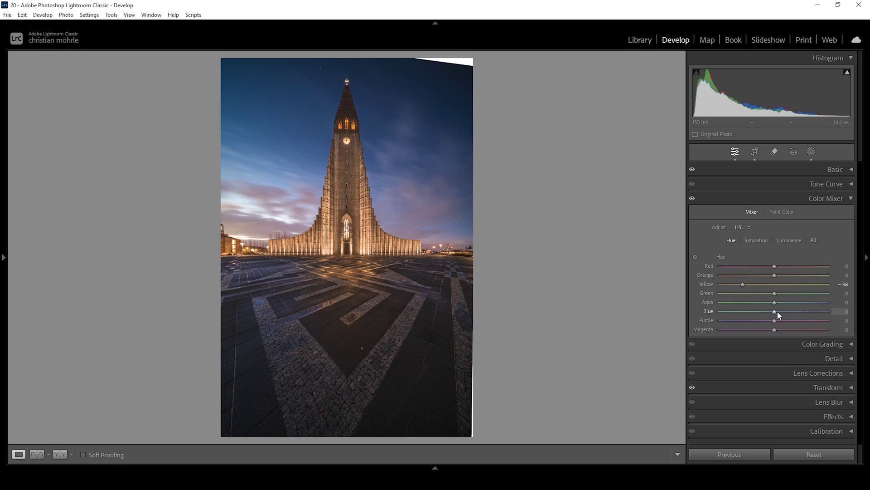
drag(774, 312, 771, 312)
Slightly raise the Color Mixer saturation of the warm orange tones and the blues.
click(755, 239)
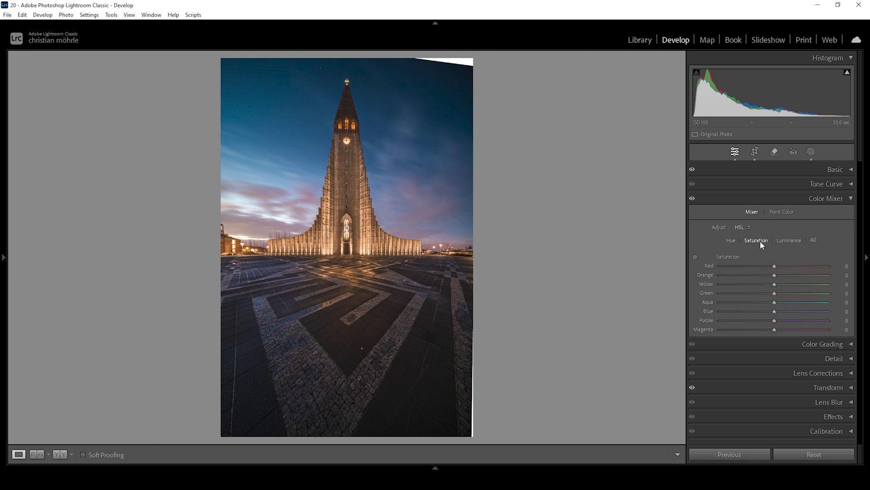
drag(774, 275, 779, 285)
drag(774, 312, 777, 312)
click(849, 201)
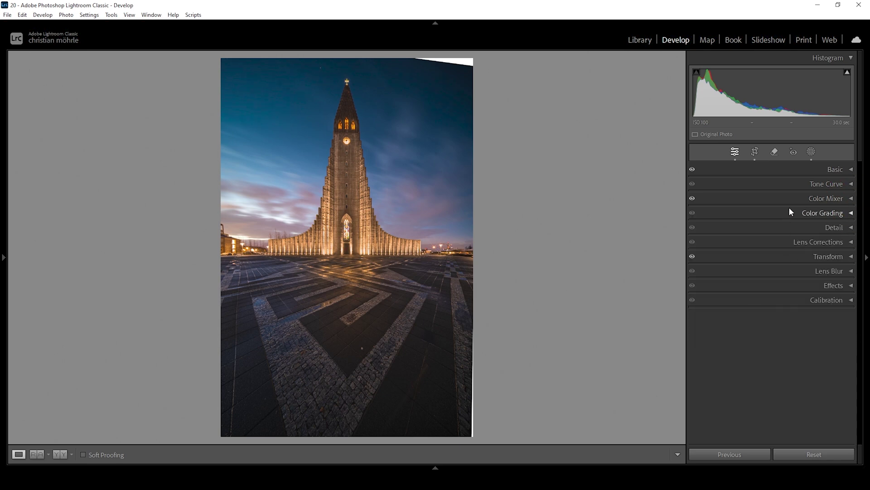
Color grade the highlights orange with Hue 28 and Saturation about 51.
click(835, 215)
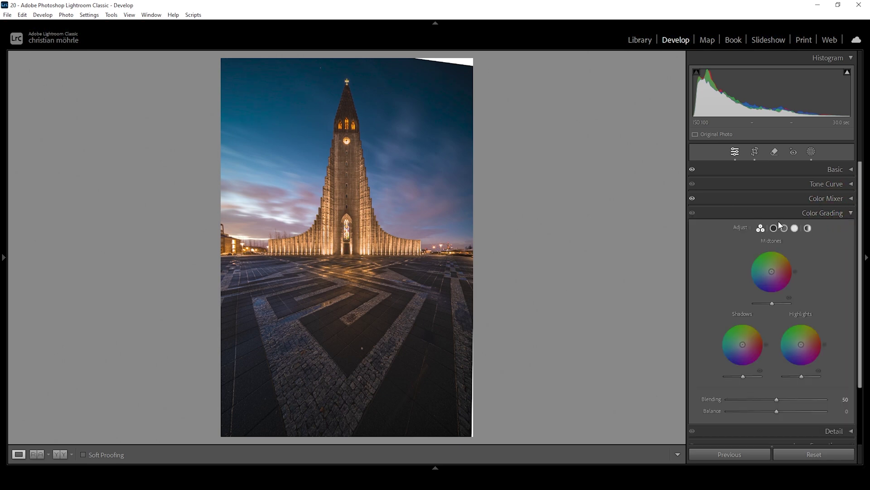
click(796, 228)
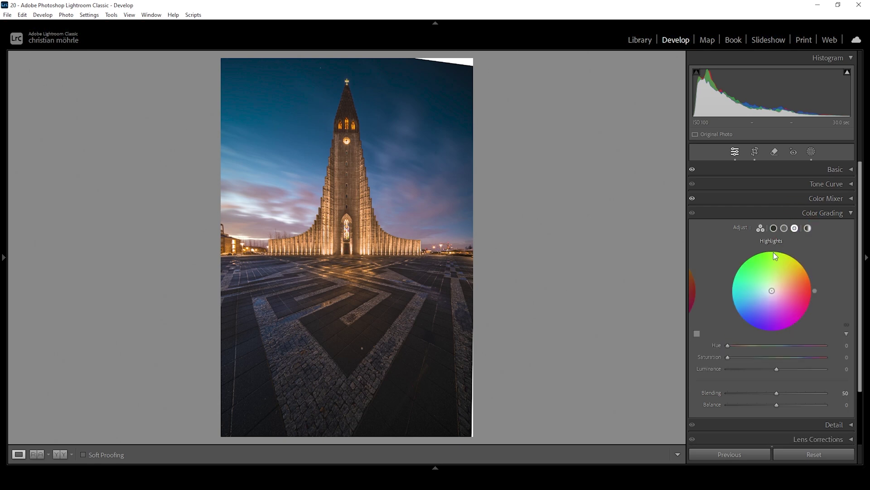
drag(727, 346, 733, 347)
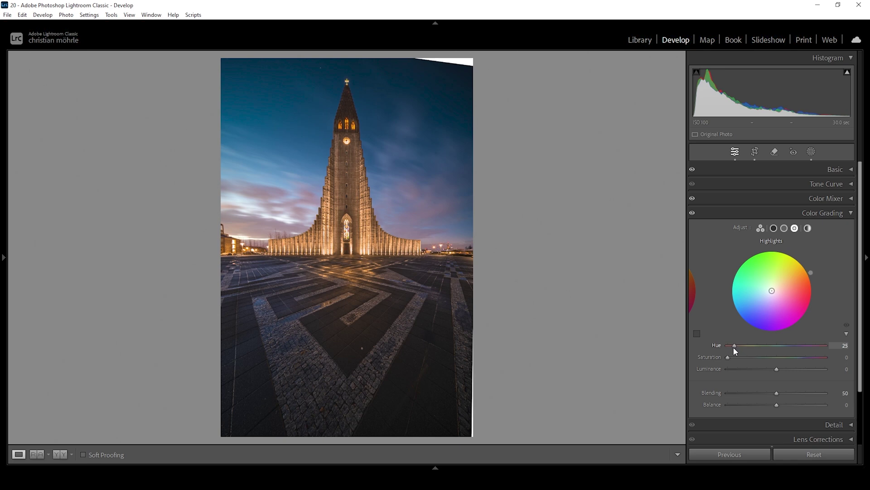
drag(734, 347, 735, 346)
drag(728, 356, 778, 358)
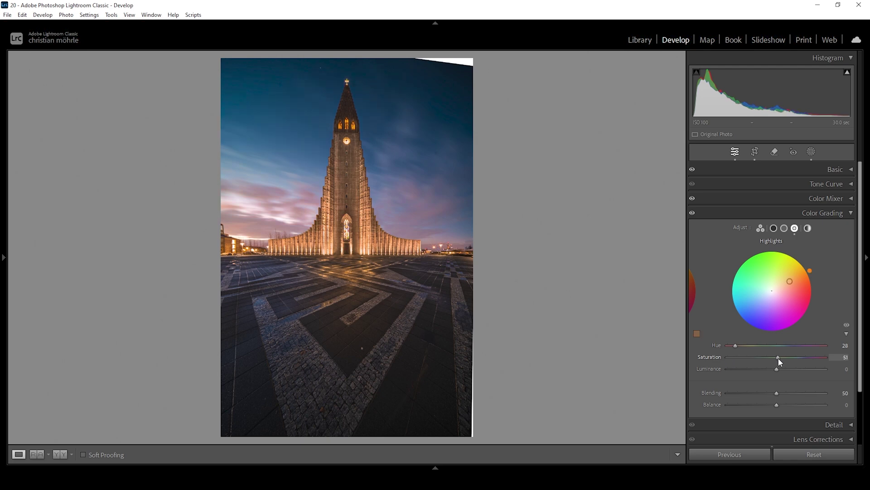
drag(780, 358, 779, 358)
Color grade the midtones with Hue 37 and Saturation 8, and the shadows with Hue 218 and Saturation 8.
click(785, 229)
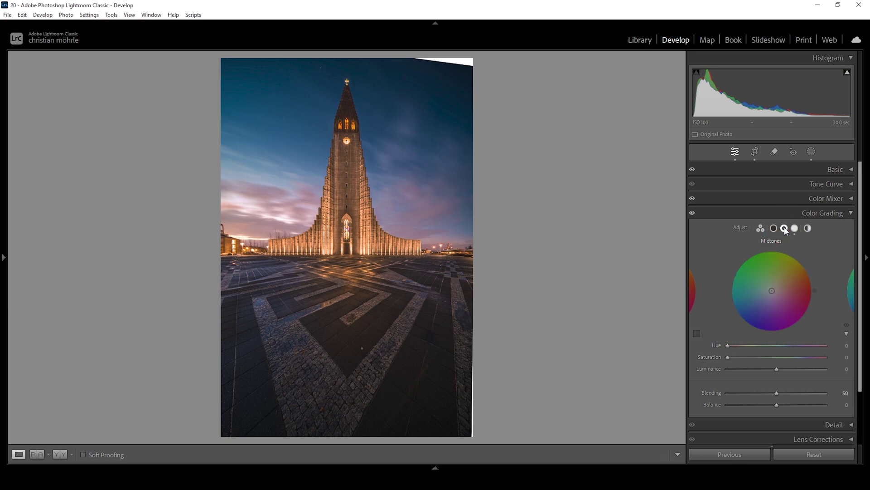
mouse_move(727, 345)
mouse_down()
mouse_move(738, 347)
mouse_move(735, 359)
mouse_up()
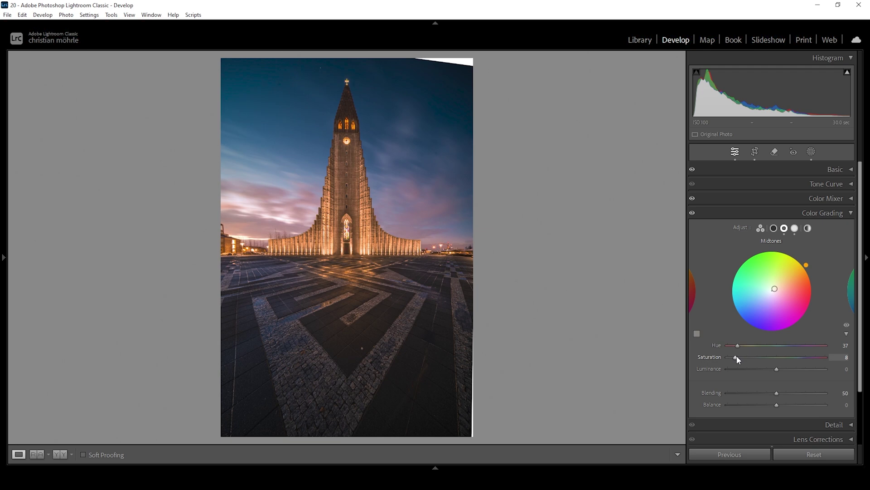
click(774, 229)
drag(727, 346, 787, 350)
drag(728, 356, 736, 358)
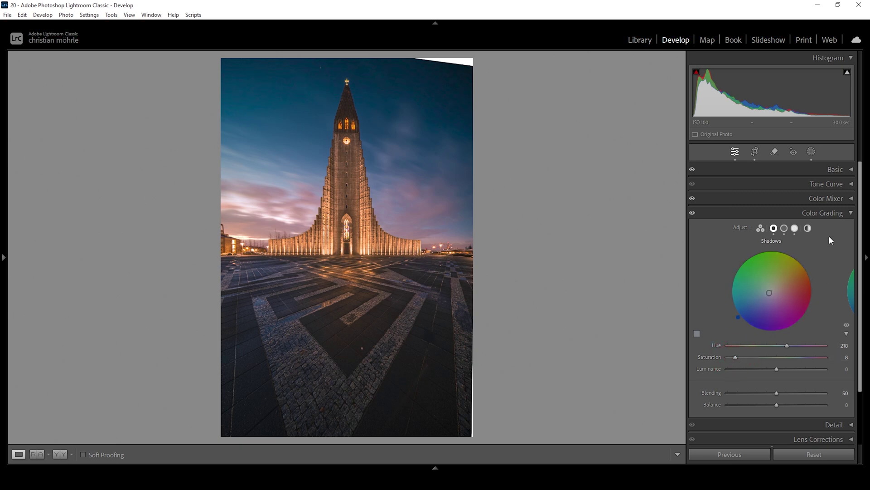
click(835, 212)
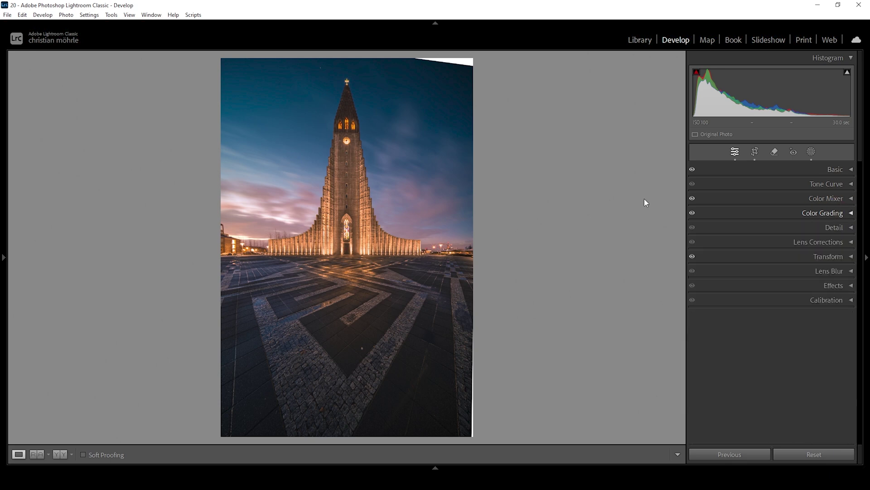
In Calibration, lower the Blue Primary Hue slightly and raise the Blue Primary Saturation a little.
click(795, 298)
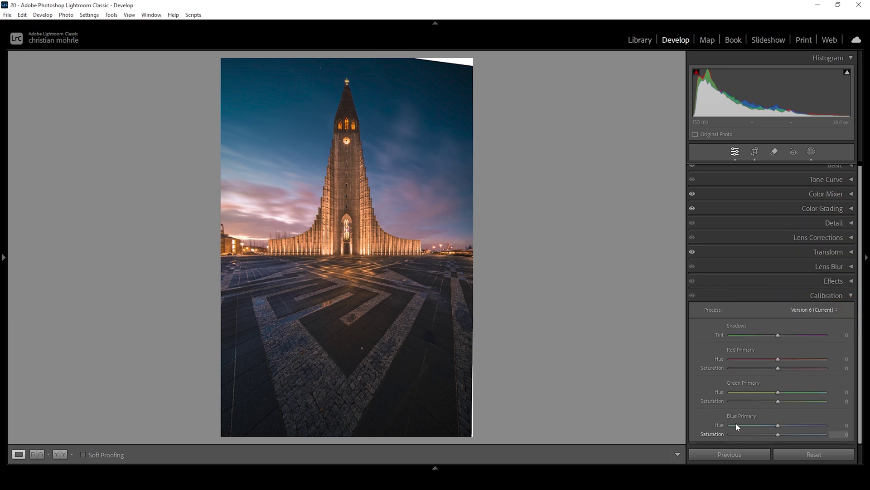
drag(779, 425, 772, 428)
drag(781, 434, 784, 441)
click(838, 296)
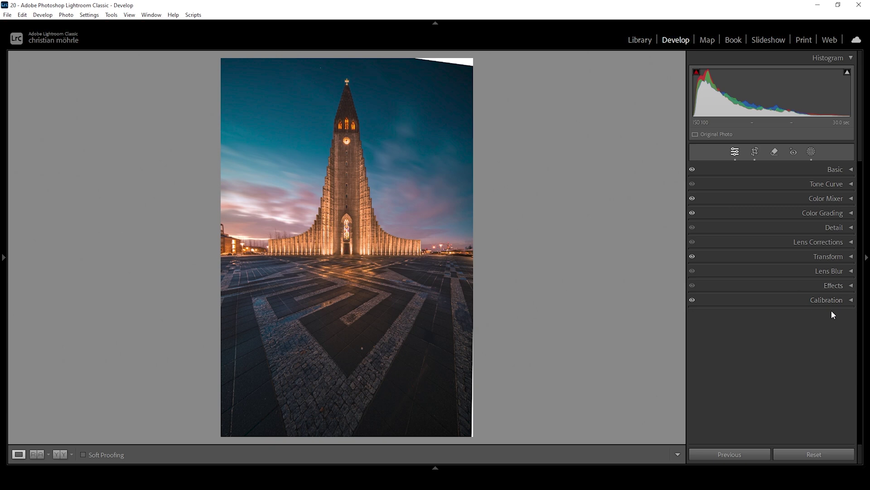
Raise the sharpening Masking to about the middle of its range, increase the sharpening Amount, and enable lens corrections.
click(843, 227)
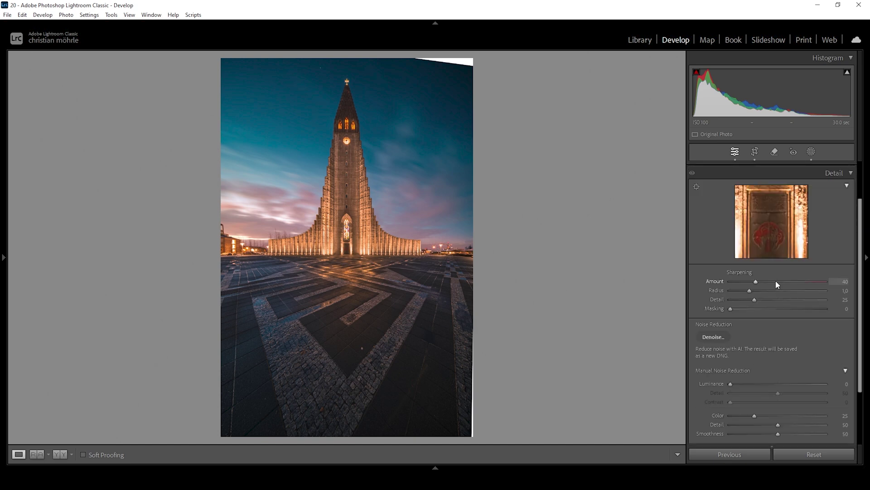
click(724, 292)
drag(731, 309, 775, 312)
mouse_move(759, 281)
mouse_down()
mouse_move(778, 282)
mouse_move(770, 281)
mouse_up()
click(838, 172)
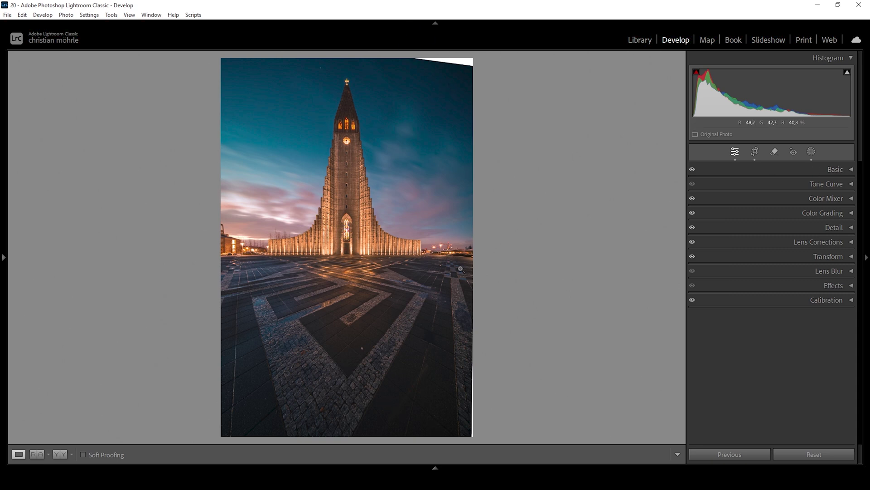
Open the edited church photo as a Smart Object in Photoshop.
click(435, 468)
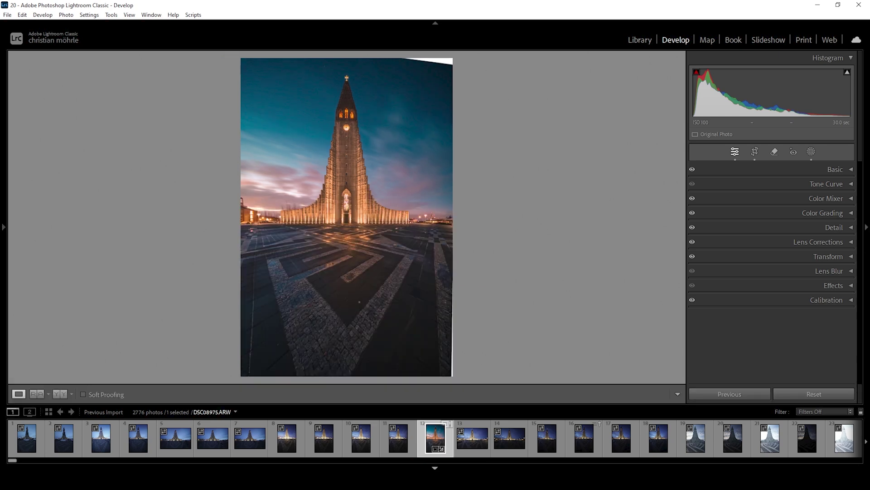
right_click(428, 437)
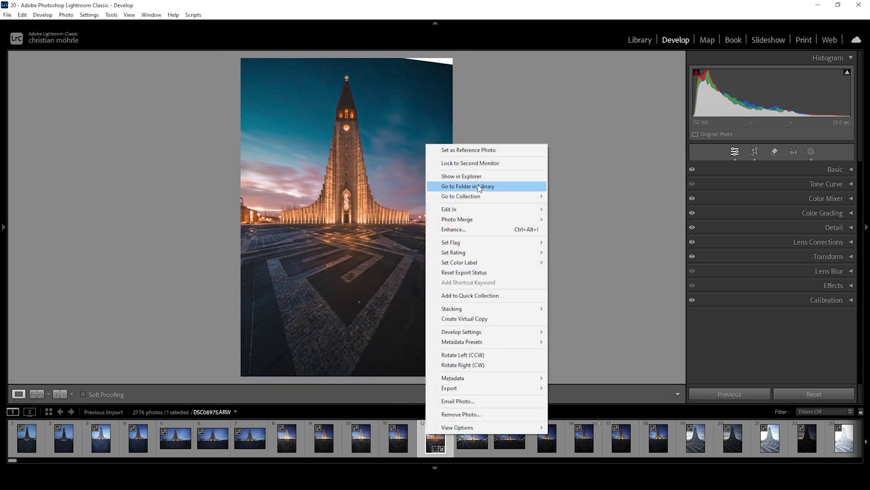
mouse_move(490, 215)
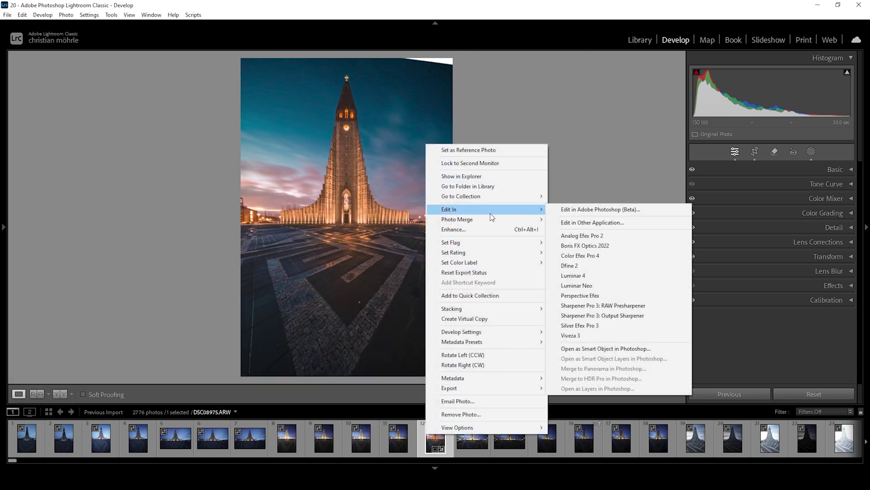
click(596, 349)
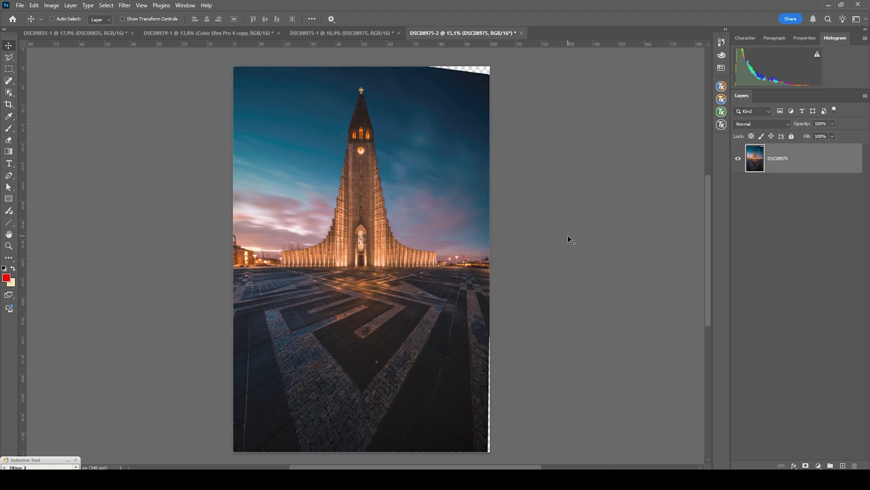
Select the empty edge areas by loading the photo layer's outline and inverting it, and expand the selection by 5 pixels.
key(ctrl)
ctrl+click(758, 160)
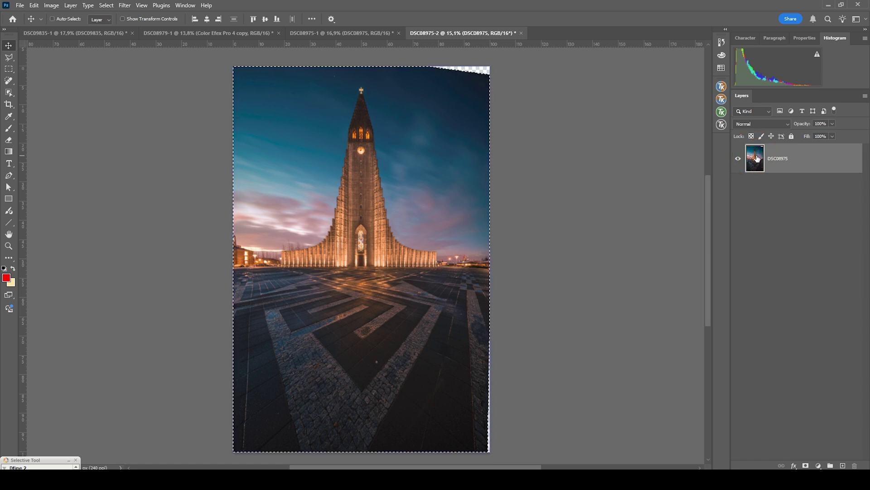
key(ctrl)
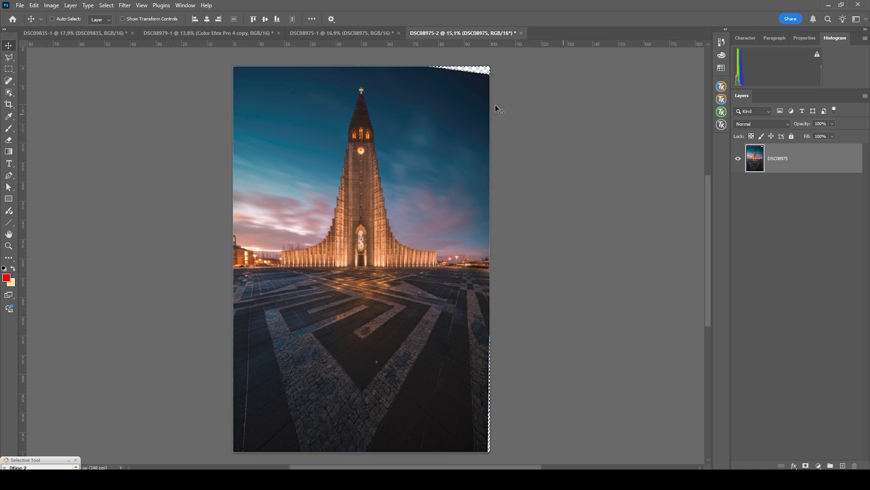
click(106, 5)
mouse_move(165, 144)
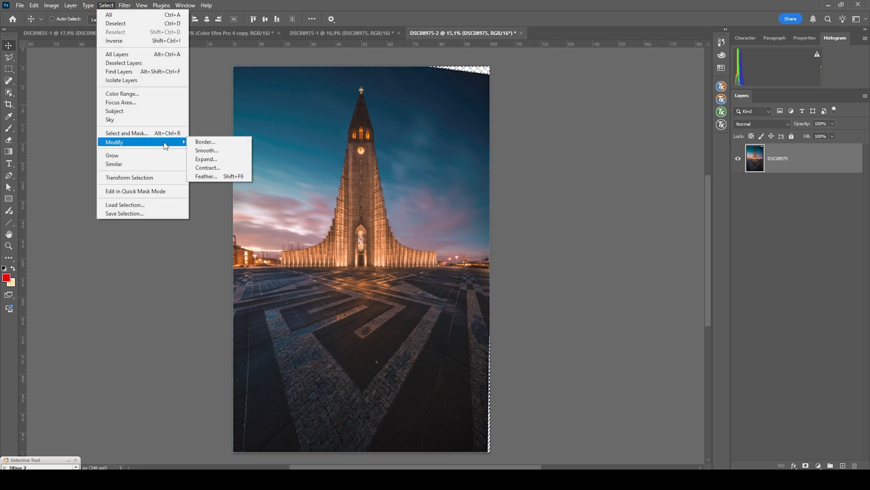
click(211, 159)
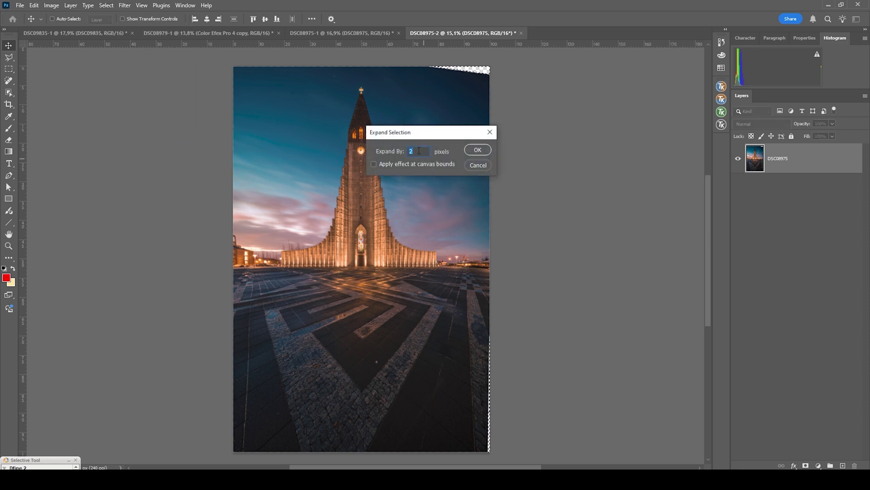
text(5)
click(477, 151)
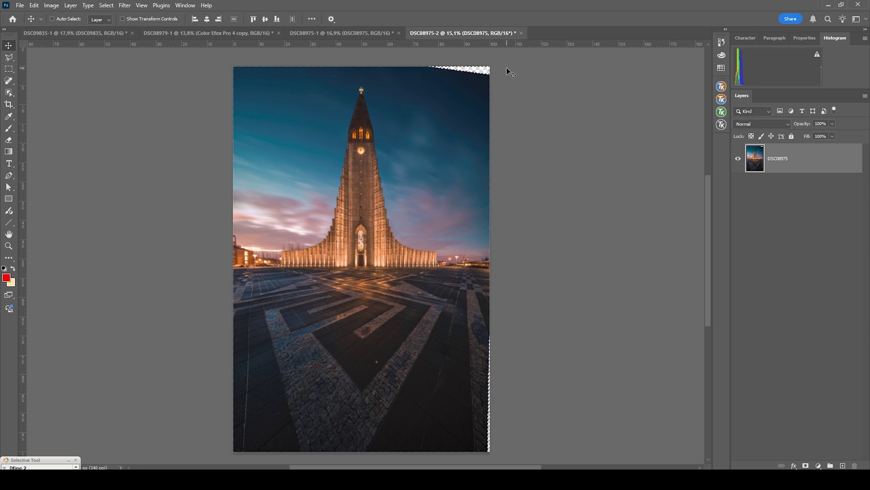
Fill the selected empty edges using Content-Aware with Color Adaptation at 100% opacity, and inspect the filled plaza edge.
key(shift+F5)
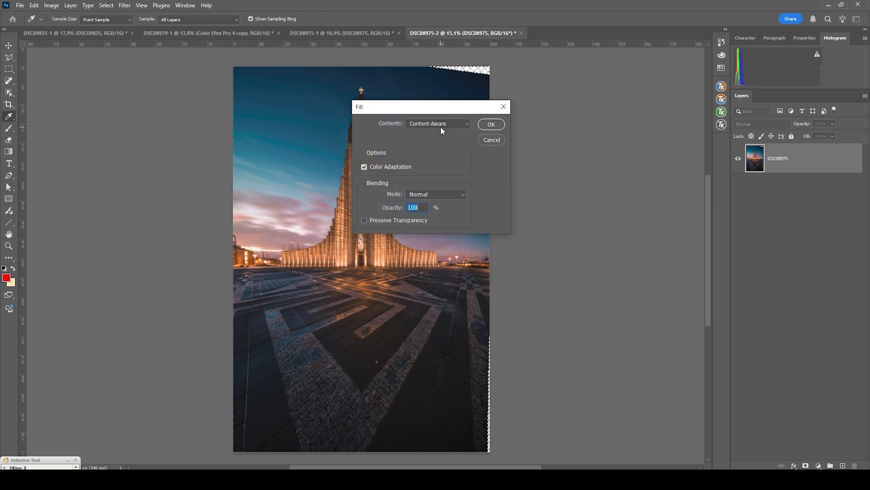
click(491, 125)
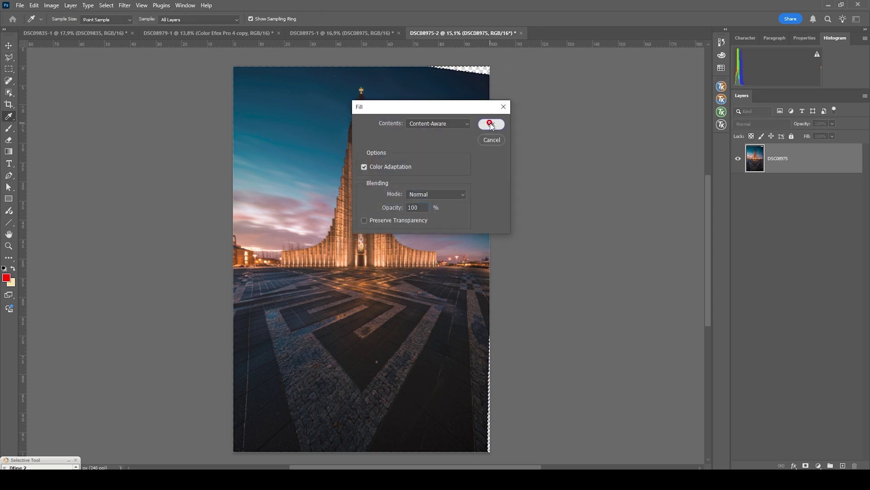
scroll(478, 404, up, 5)
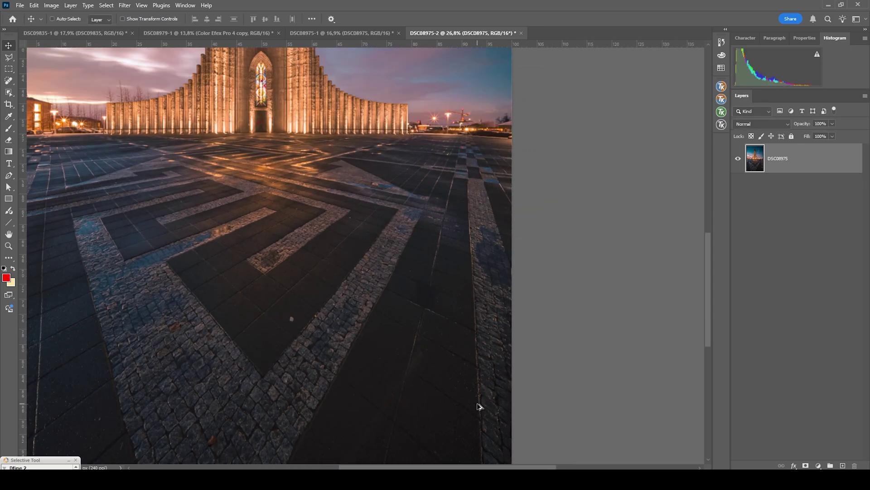
scroll(481, 407, down, 5)
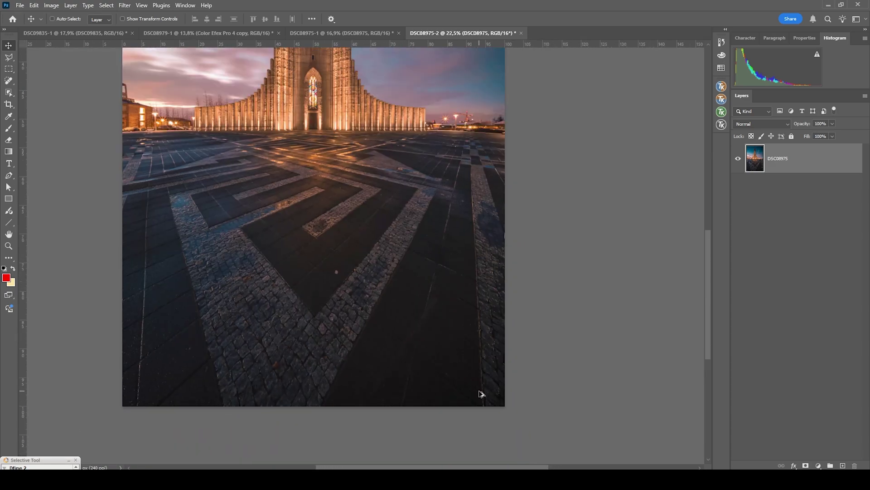
scroll(368, 187, up, 2)
scroll(368, 187, up, 2)
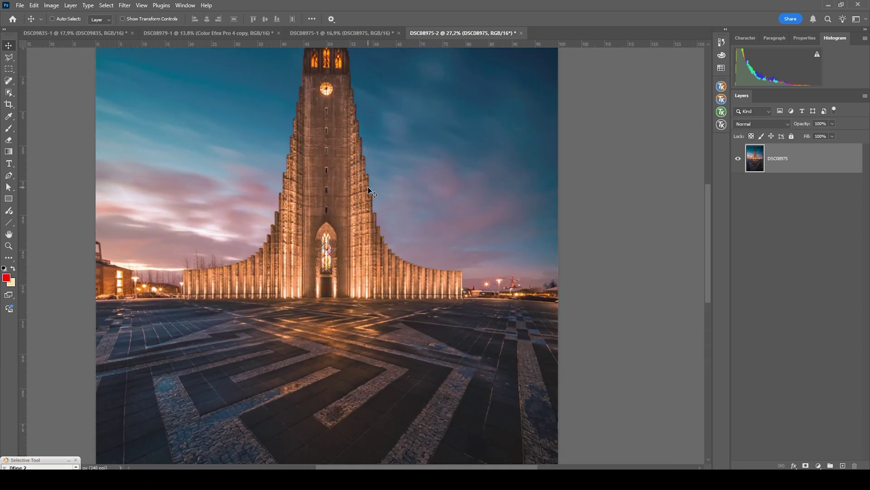
Remove the dark spots in the sky on both sides of the church tower with the Spot Healing Brush.
scroll(368, 188, up, 3)
scroll(368, 188, up, 2)
scroll(286, 150, up, 2)
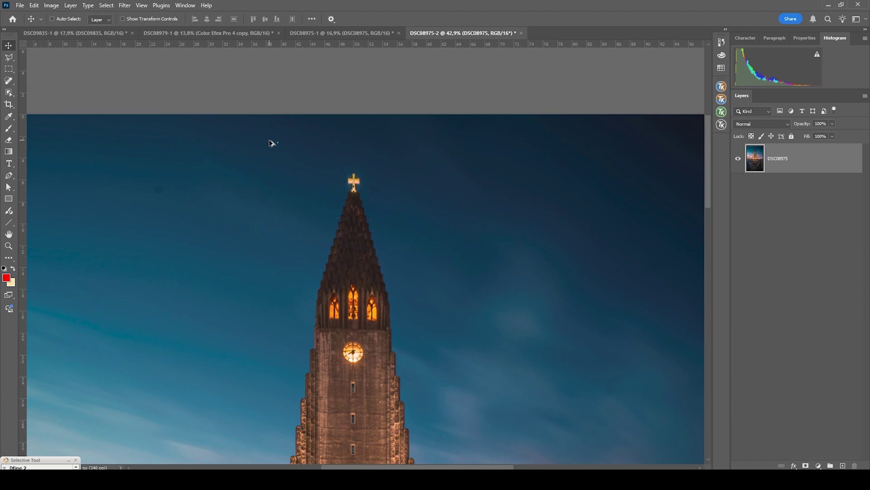
click(9, 82)
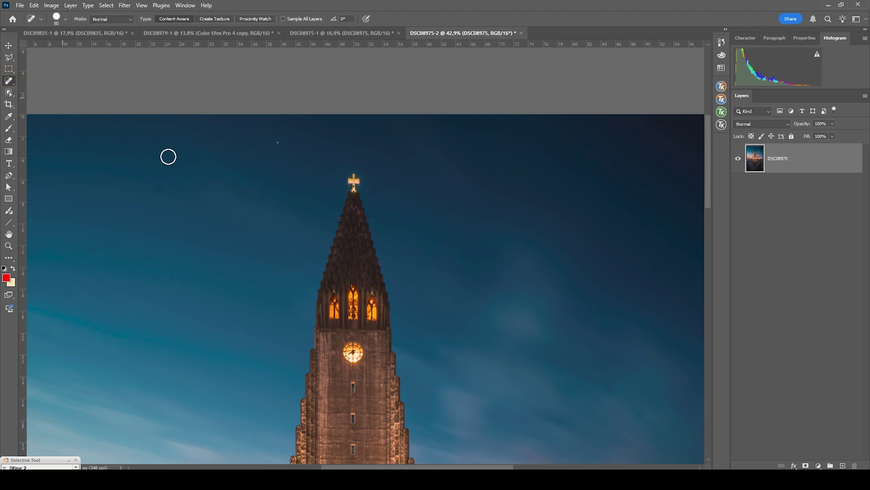
click(175, 204)
click(161, 190)
scroll(480, 251, down, 2)
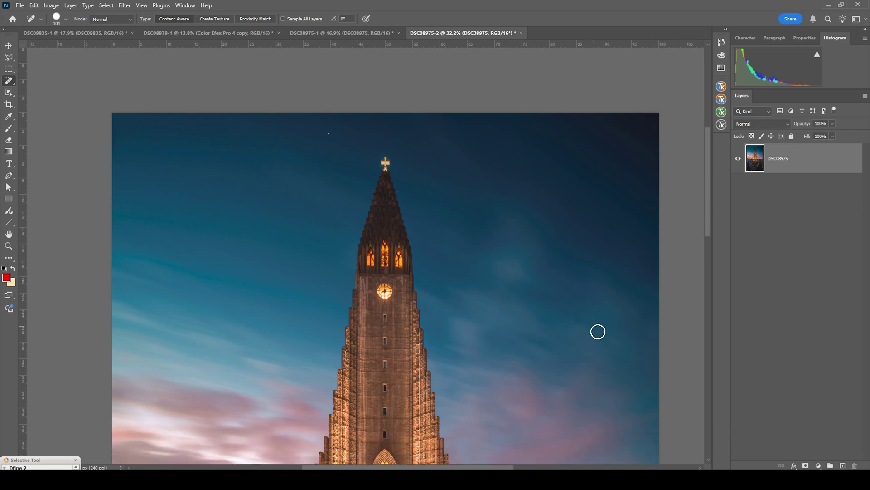
scroll(595, 333, up, 3)
click(559, 293)
scroll(584, 329, down, 5)
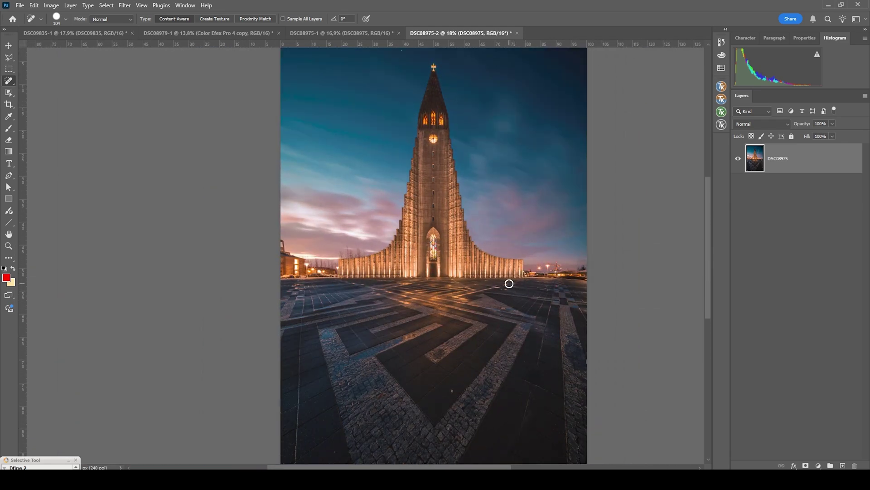
scroll(509, 283, down, 3)
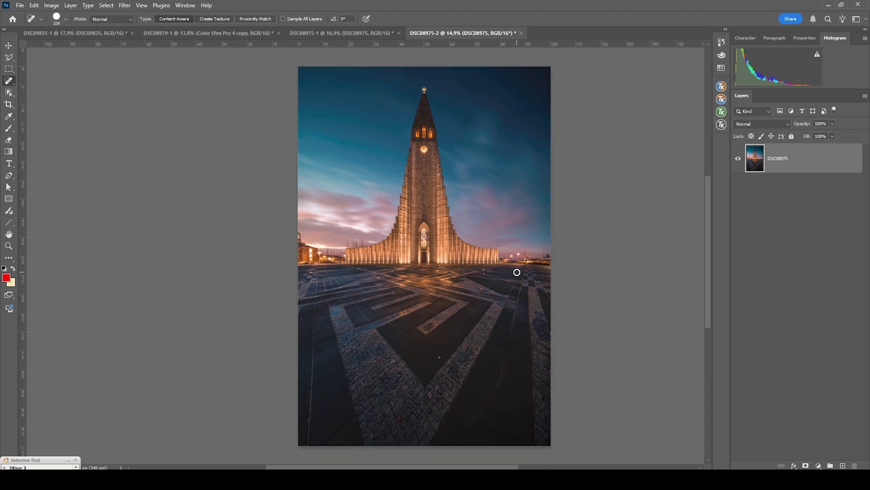
scroll(517, 272, down, 1)
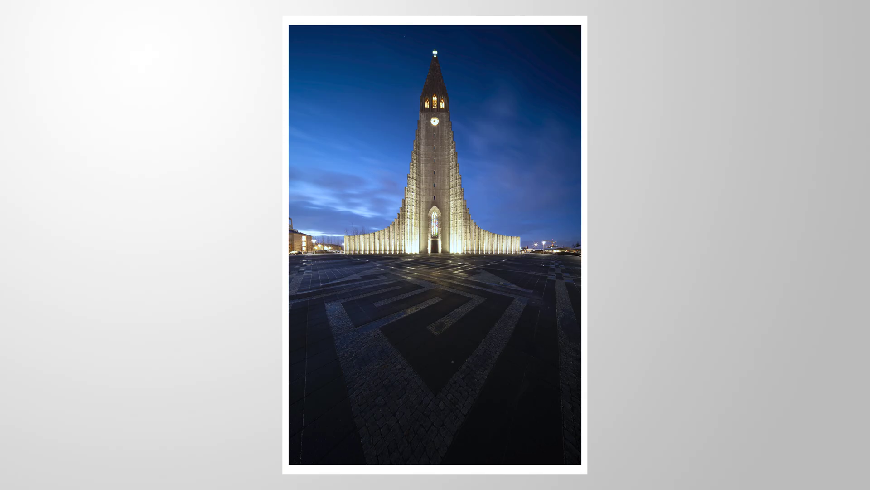